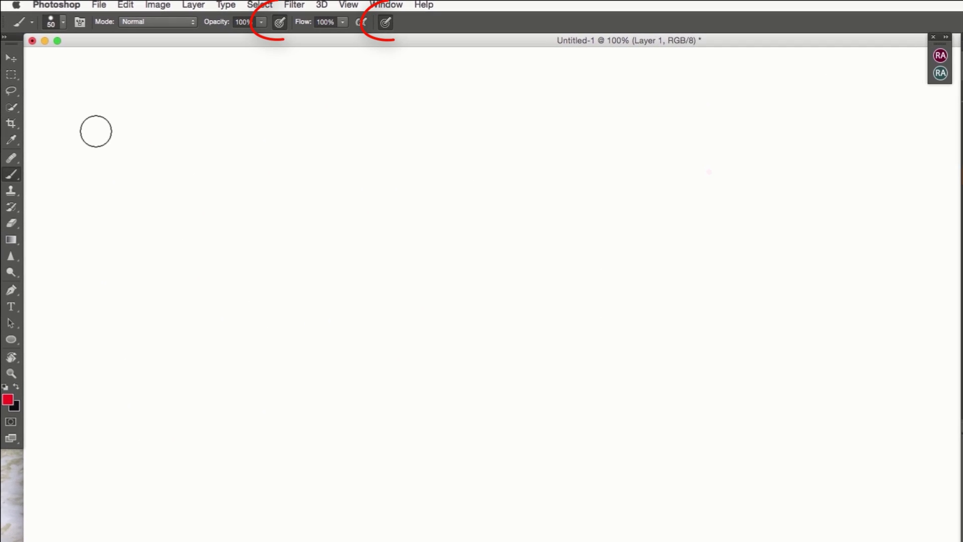
Paint two horizontal rows of pressure-varied red strokes with the 50 px brush, with pen-pressure opacity override off for the second row.
{"action": "left_click_drag", "start_coordinate": [107, 131], "coordinate": [487, 132]}
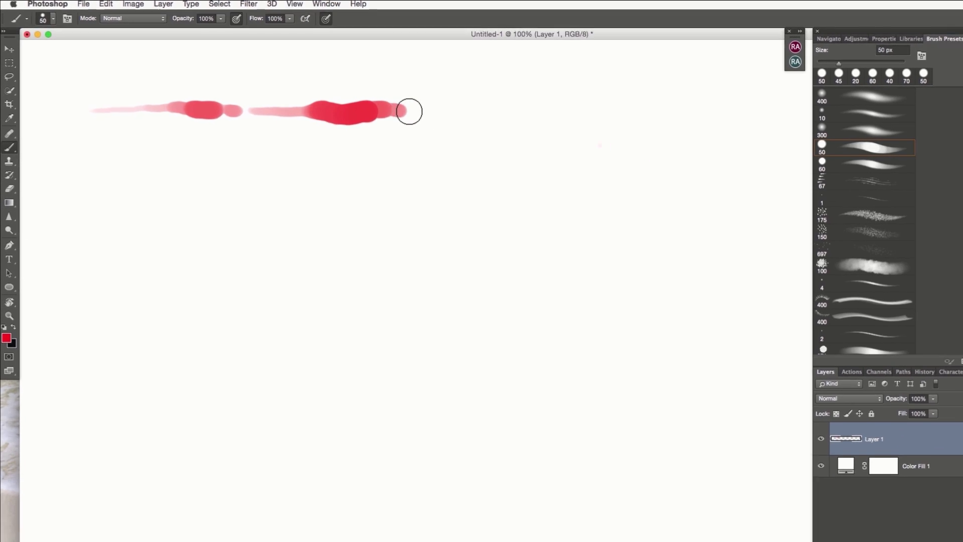
{"action": "left_click_drag", "start_coordinate": [410, 111], "coordinate": [495, 110]}
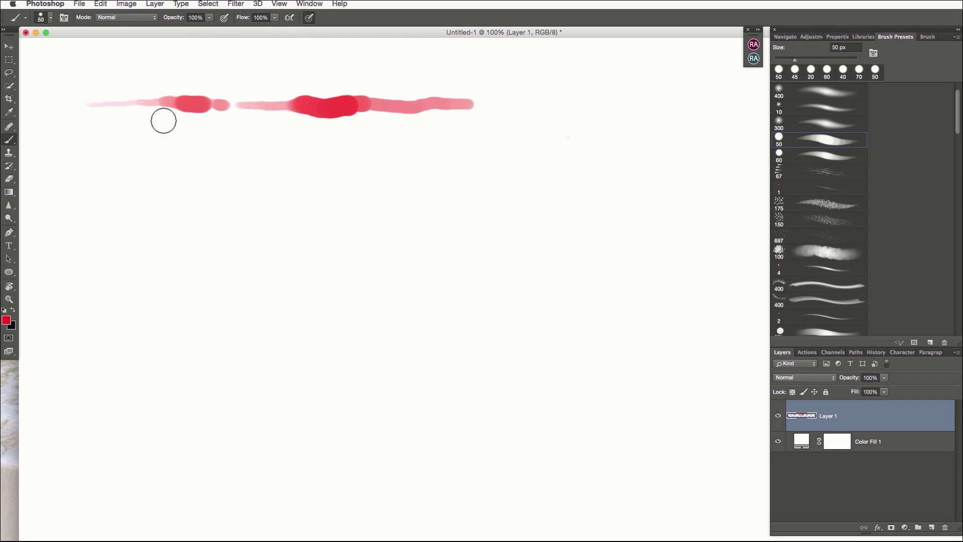
{"action": "left_click_drag", "start_coordinate": [116, 142], "coordinate": [484, 142]}
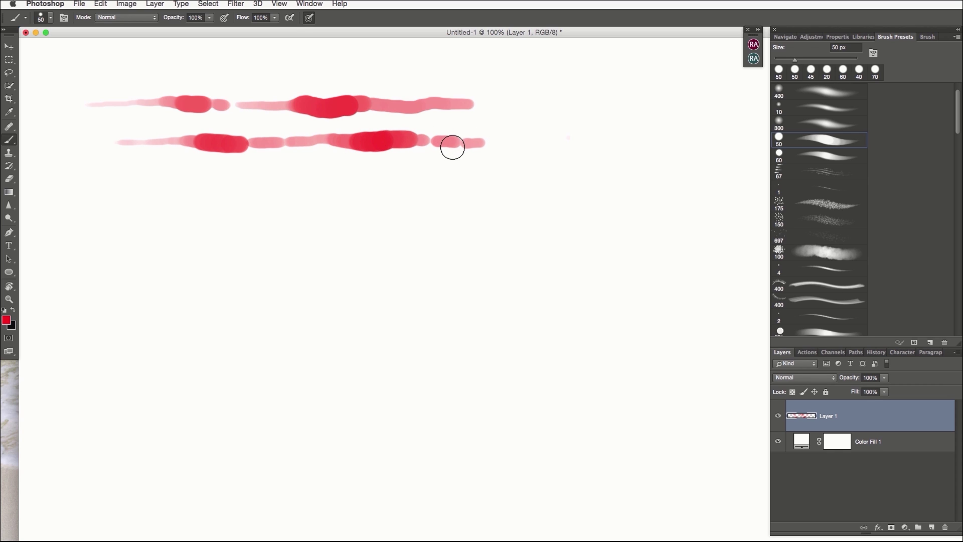
Turn off Transfer in the brush settings and paint a third red row below the first two.
{"action": "left_click", "coordinate": [874, 52]}
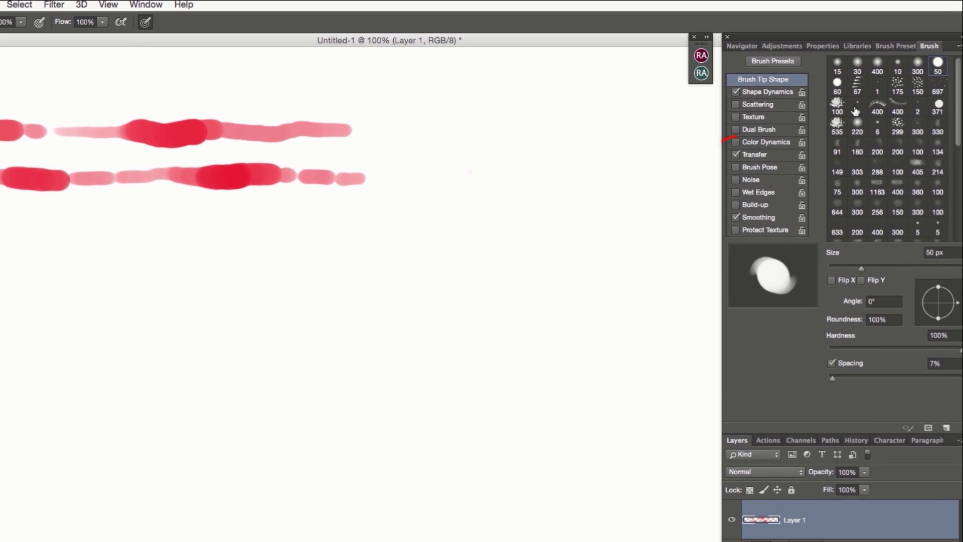
{"action": "left_click", "coordinate": [737, 155]}
{"action": "left_click_drag", "start_coordinate": [74, 176], "coordinate": [448, 176]}
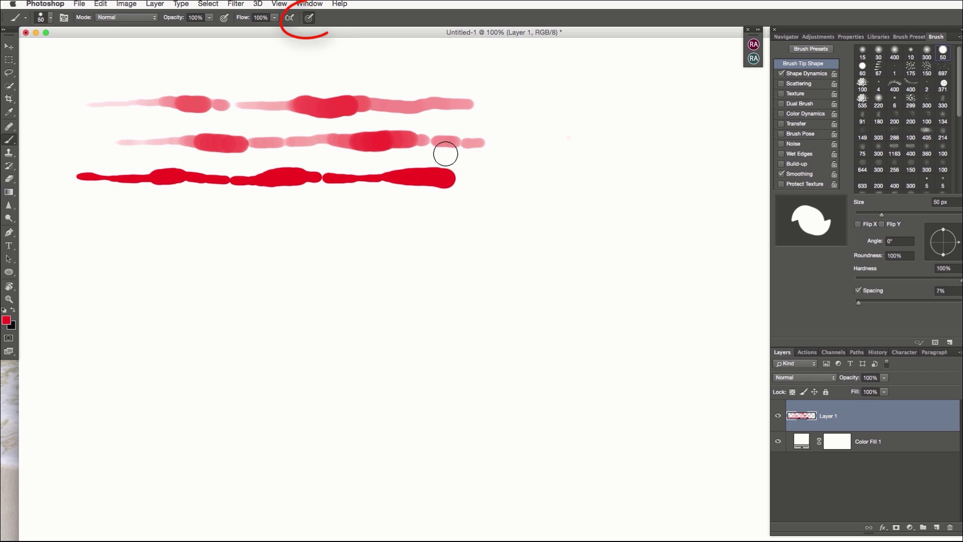
Paint a fourth red row with the pen-pressure size override off and a fifth row with Shape Dynamics also disabled.
{"action": "left_click", "coordinate": [309, 18]}
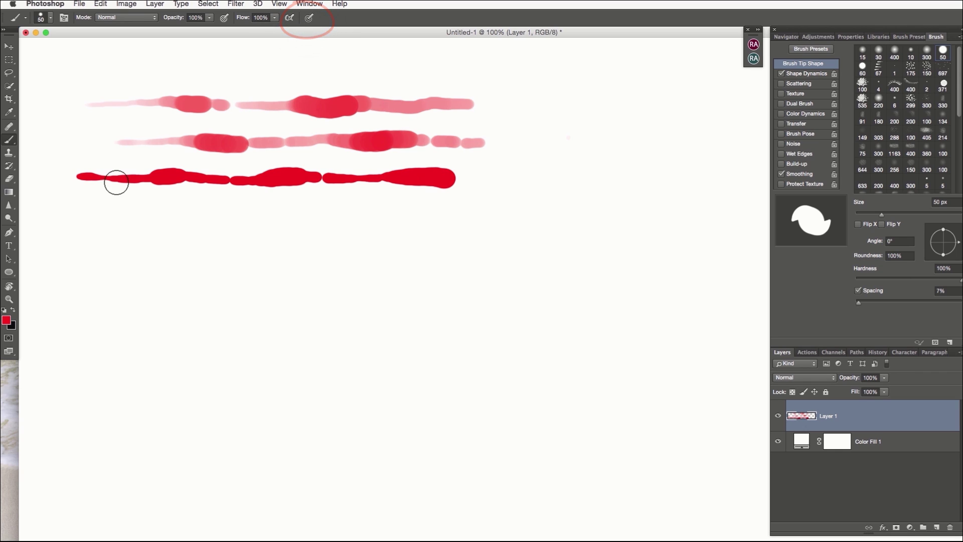
{"action": "left_click_drag", "start_coordinate": [79, 214], "coordinate": [441, 215]}
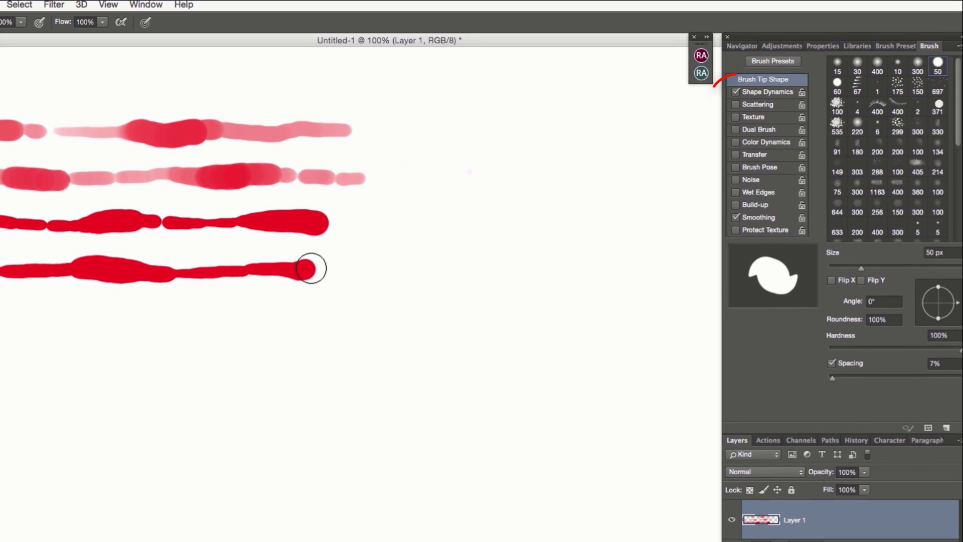
{"action": "left_click_drag", "start_coordinate": [311, 268], "coordinate": [363, 271]}
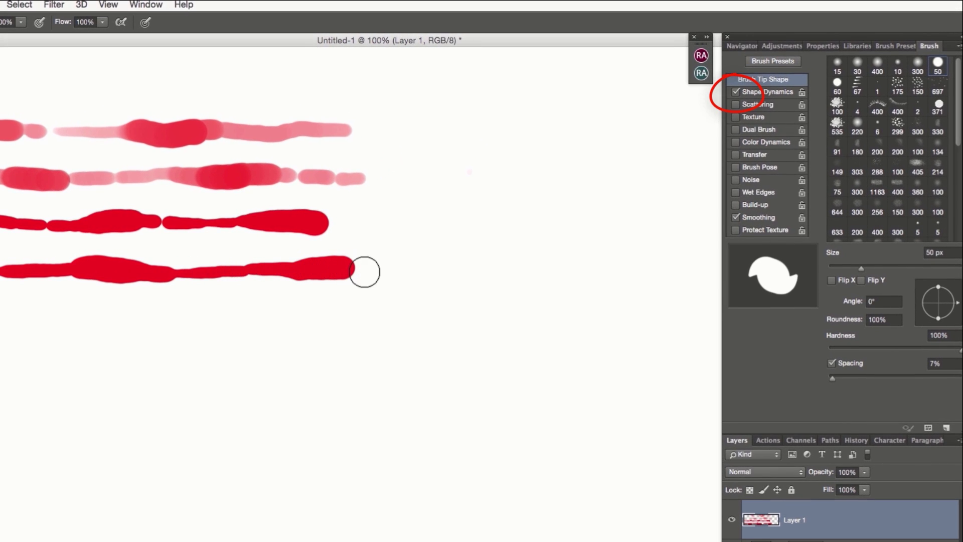
{"action": "left_click", "coordinate": [735, 92]}
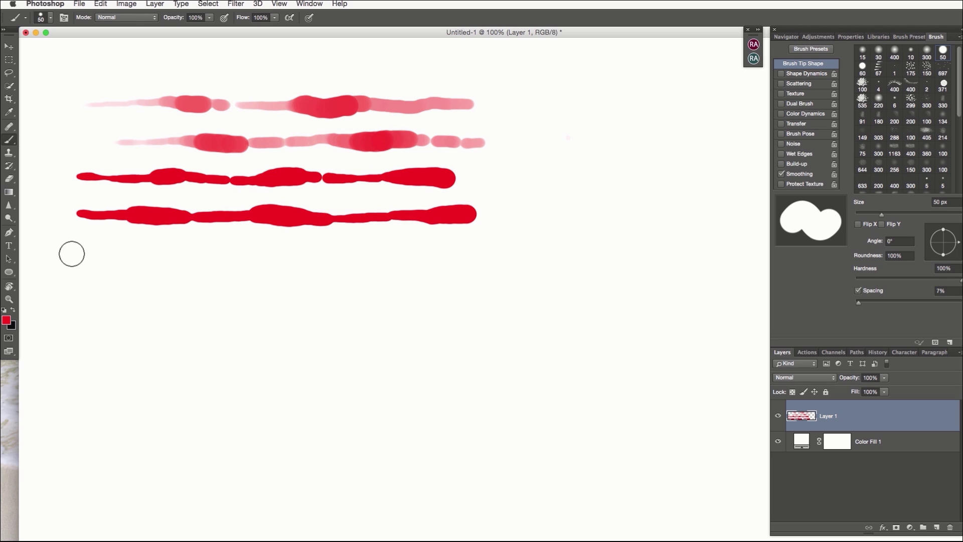
{"action": "left_click_drag", "start_coordinate": [79, 257], "coordinate": [461, 260]}
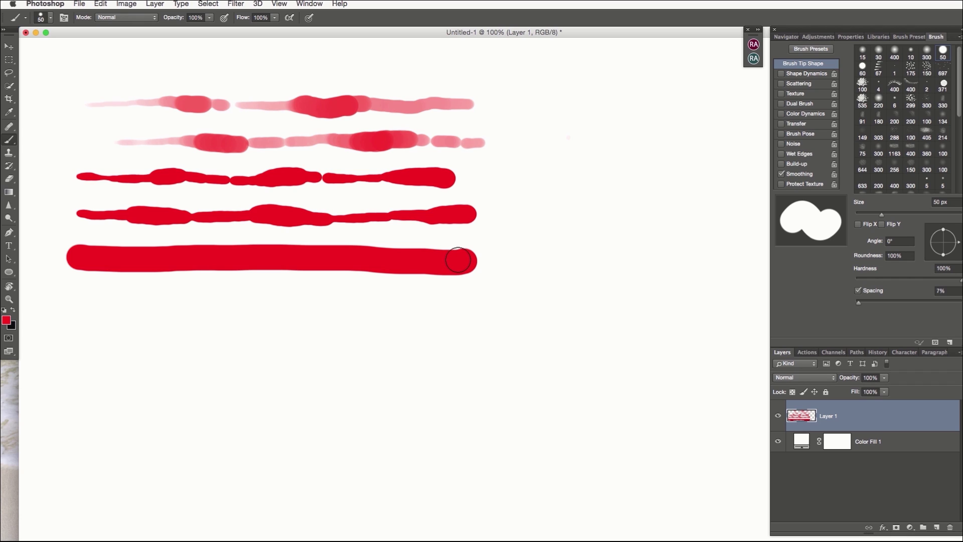
Paint a red dot below the rows, enable airbrush-style build-up, and paint a second dot beside it.
{"action": "left_click", "coordinate": [144, 310]}
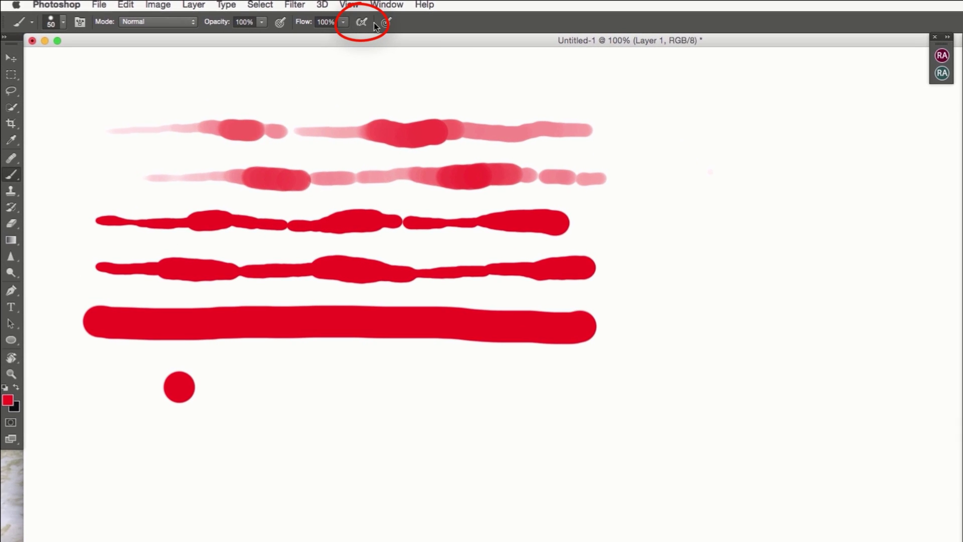
{"action": "left_click", "coordinate": [361, 22]}
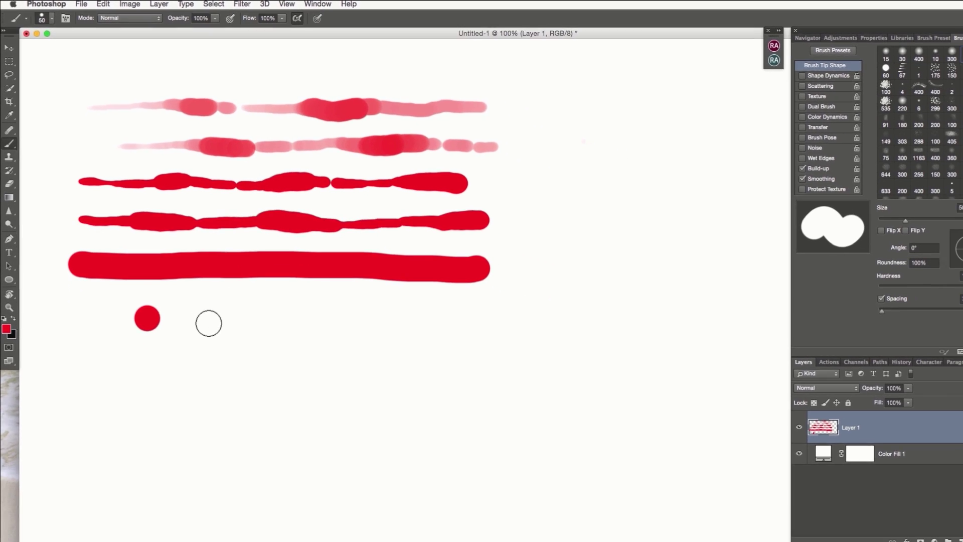
{"action": "left_click", "coordinate": [250, 387]}
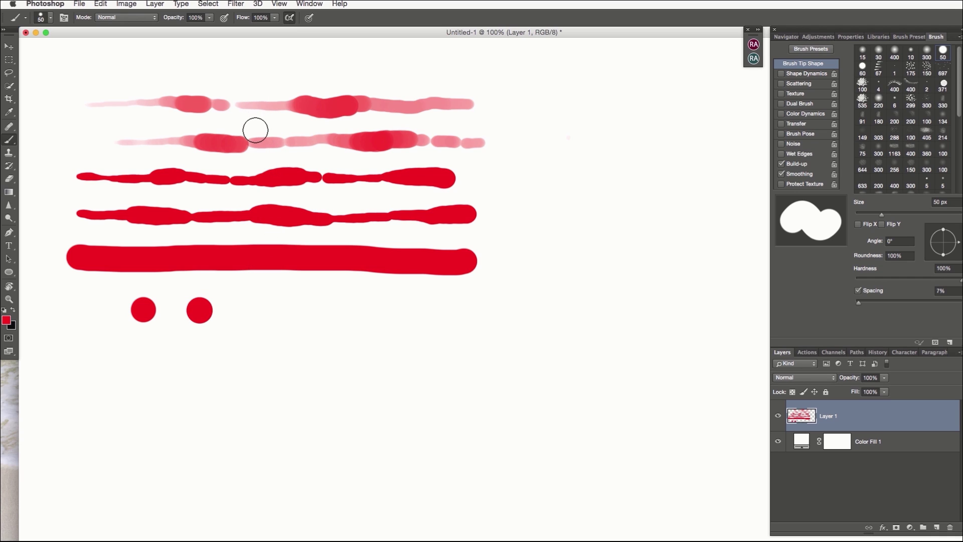
Continue the row of dots with one build-up dot at 40% flow and three more at 10% flow.
{"action": "key", "text": "shift+4"}
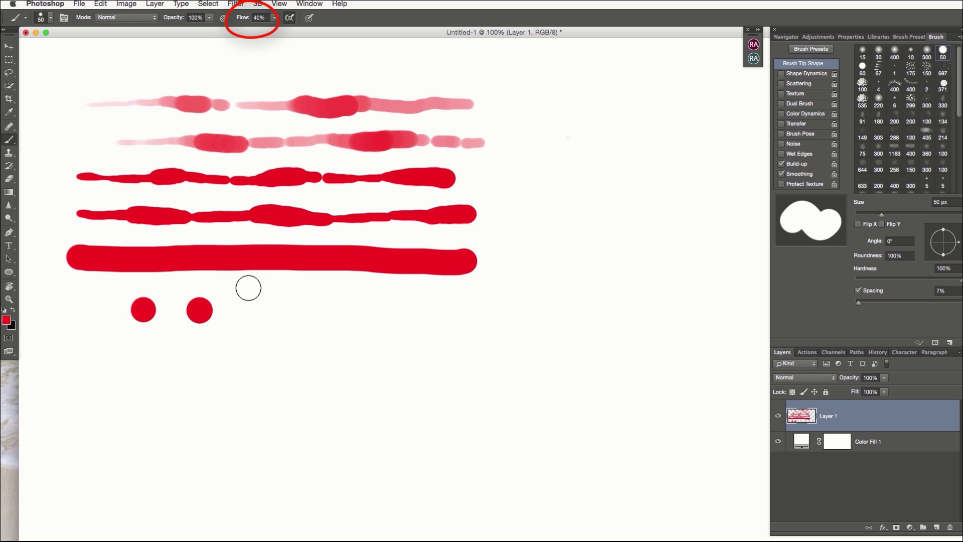
{"action": "left_click", "coordinate": [247, 311]}
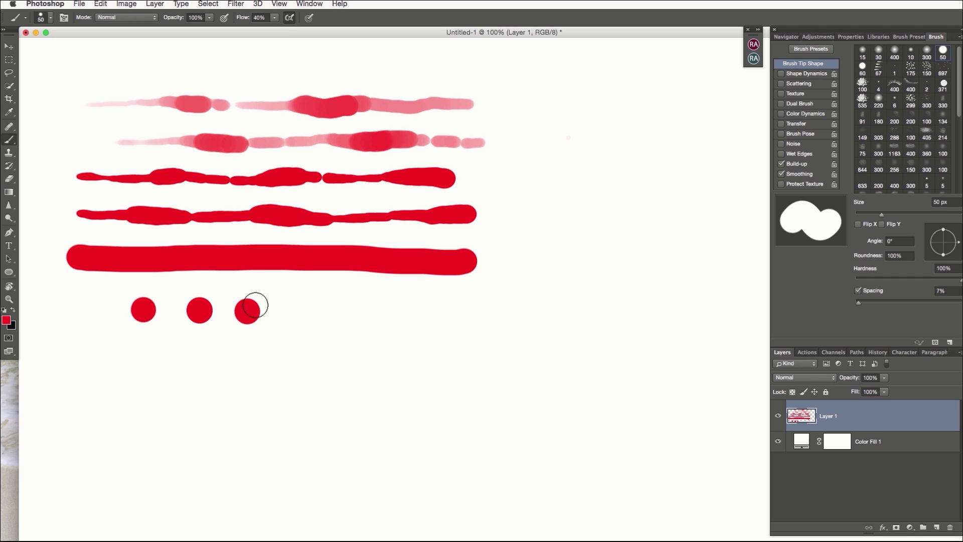
{"action": "key", "text": "shift+1"}
{"action": "left_click", "coordinate": [288, 312]}
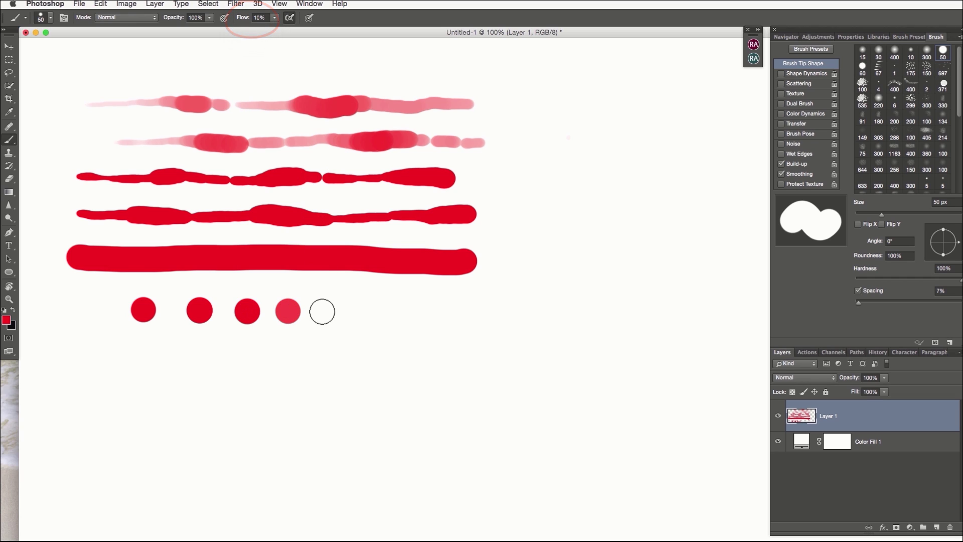
{"action": "left_click", "coordinate": [335, 311]}
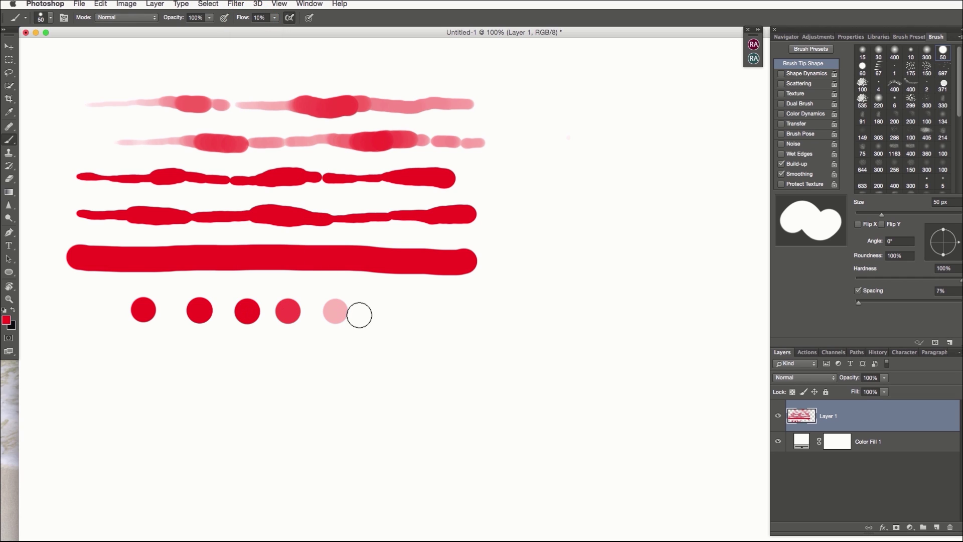
{"action": "left_click", "coordinate": [369, 311]}
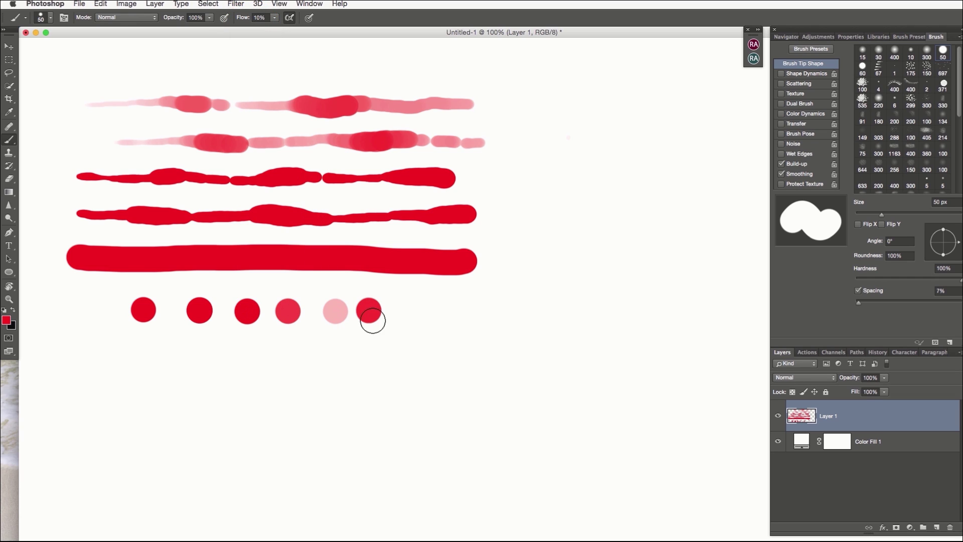
Set flow to 100% and opacity to 10%, add another dot, and paint a long bar with overlapping strokes at its end.
{"action": "key", "text": "shift+0"}
{"action": "key", "text": "Caps_Lock"}
{"action": "key", "text": "1"}
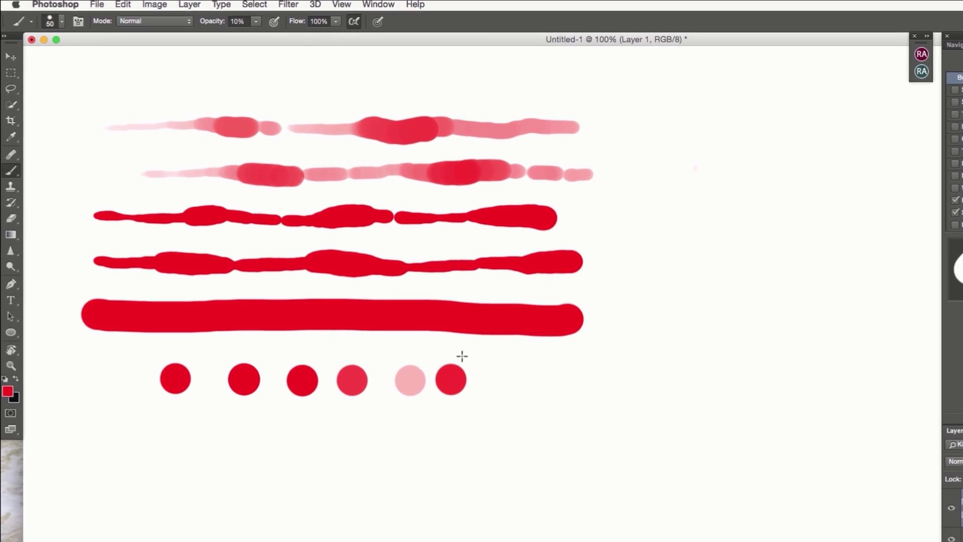
{"action": "left_click", "coordinate": [527, 387]}
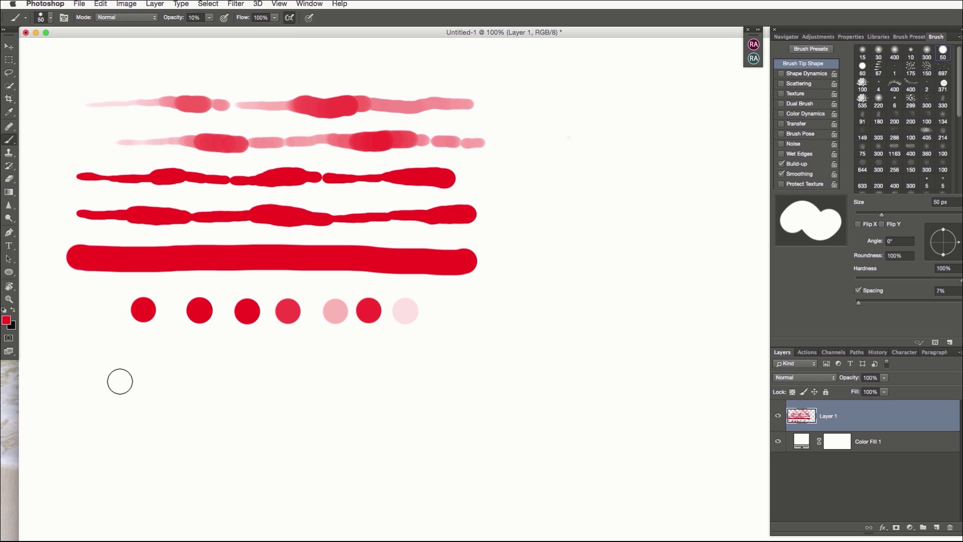
{"action": "mouse_move", "coordinate": [130, 363]}
{"action": "left_mouse_down"}
{"action": "mouse_move", "coordinate": [363, 360]}
{"action": "mouse_move", "coordinate": [354, 356]}
{"action": "mouse_move", "coordinate": [355, 368]}
{"action": "mouse_move", "coordinate": [352, 346]}
{"action": "mouse_move", "coordinate": [360, 374]}
{"action": "mouse_move", "coordinate": [355, 345]}
{"action": "mouse_move", "coordinate": [357, 374]}
{"action": "mouse_move", "coordinate": [363, 351]}
{"action": "mouse_move", "coordinate": [369, 380]}
{"action": "mouse_move", "coordinate": [369, 349]}
{"action": "mouse_move", "coordinate": [379, 353]}
{"action": "mouse_move", "coordinate": [380, 381]}
{"action": "mouse_move", "coordinate": [378, 357]}
{"action": "mouse_move", "coordinate": [356, 347]}
{"action": "mouse_move", "coordinate": [361, 377]}
{"action": "mouse_move", "coordinate": [359, 347]}
{"action": "mouse_move", "coordinate": [364, 370]}
{"action": "mouse_move", "coordinate": [374, 372]}
{"action": "mouse_move", "coordinate": [376, 354]}
{"action": "mouse_move", "coordinate": [374, 367]}
{"action": "mouse_move", "coordinate": [358, 350]}
{"action": "mouse_move", "coordinate": [374, 364]}
{"action": "left_mouse_up"}
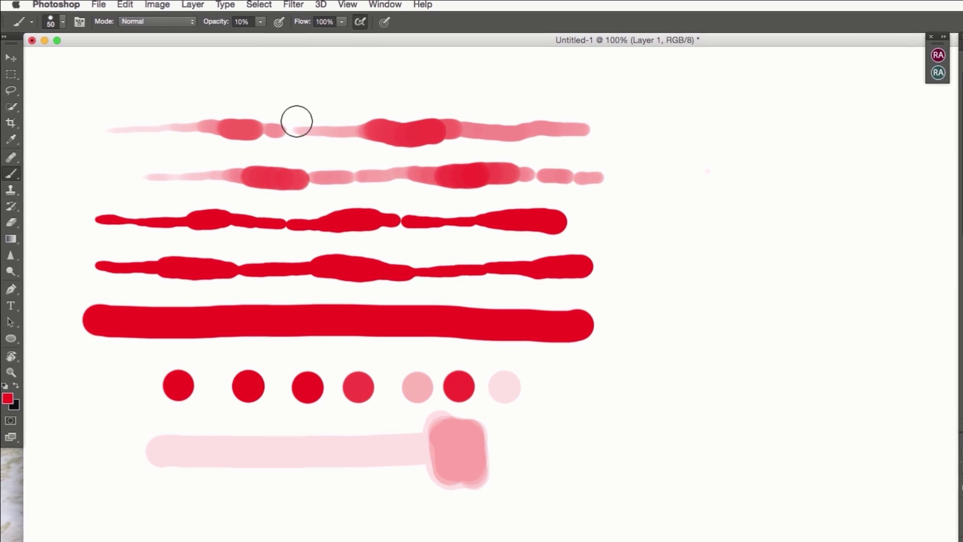
Set opacity to 100% and flow to 10%, and paint a second bar below with a densely scribbled end.
{"action": "left_click", "coordinate": [260, 21]}
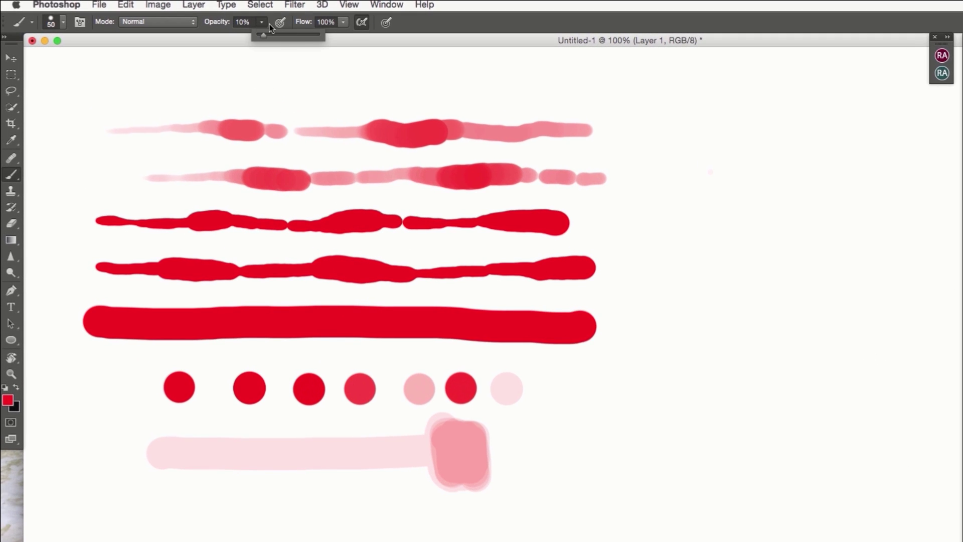
{"action": "left_click_drag", "start_coordinate": [265, 34], "coordinate": [328, 36]}
{"action": "double_click", "coordinate": [327, 23]}
{"action": "type", "text": "10"}
{"action": "key", "text": "Return"}
{"action": "left_click_drag", "start_coordinate": [159, 523], "coordinate": [356, 531]}
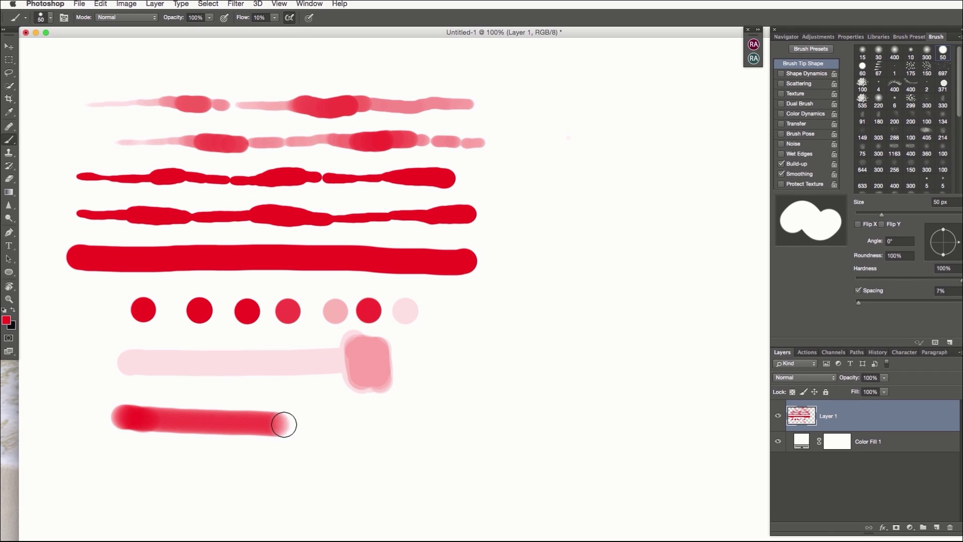
{"action": "mouse_move", "coordinate": [284, 425]}
{"action": "left_mouse_down"}
{"action": "mouse_move", "coordinate": [359, 419]}
{"action": "mouse_move", "coordinate": [357, 408]}
{"action": "mouse_move", "coordinate": [358, 440]}
{"action": "mouse_move", "coordinate": [355, 402]}
{"action": "mouse_move", "coordinate": [369, 412]}
{"action": "mouse_move", "coordinate": [366, 441]}
{"action": "mouse_move", "coordinate": [381, 437]}
{"action": "mouse_move", "coordinate": [381, 458]}
{"action": "left_mouse_up"}
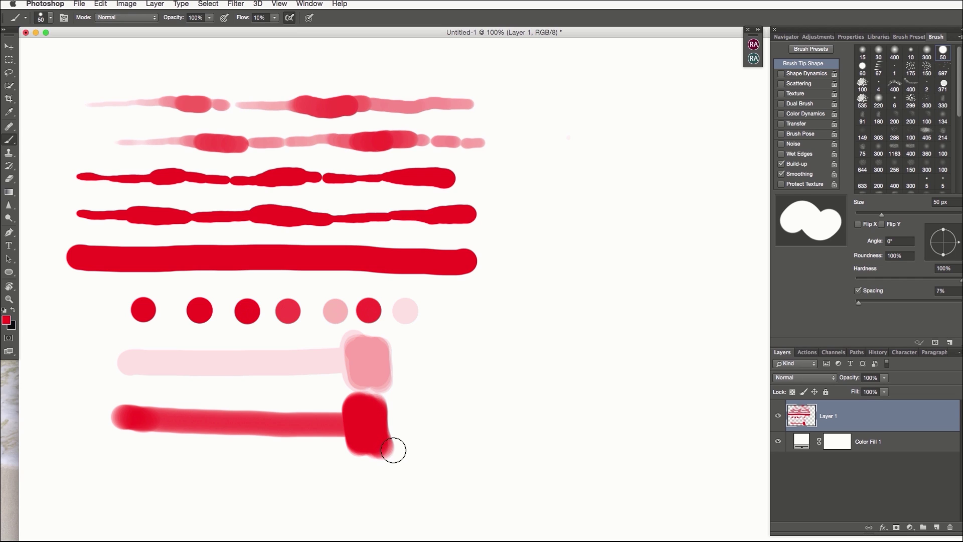
Paint three dots beside the lower bar with build-up on, off, and on again for comparison.
{"action": "left_click", "coordinate": [419, 420]}
{"action": "left_click_drag", "start_coordinate": [419, 420], "coordinate": [419, 420]}
{"action": "left_click", "coordinate": [290, 19]}
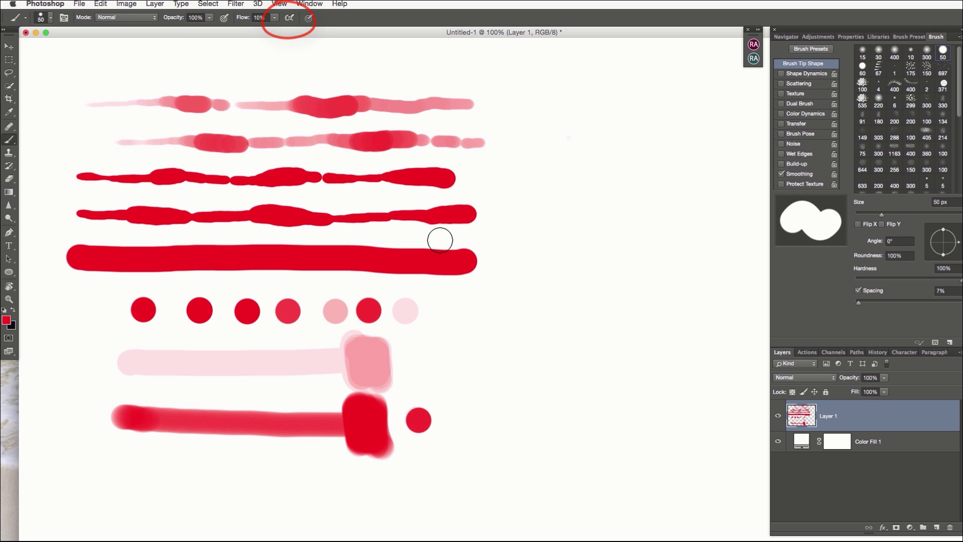
{"action": "left_click", "coordinate": [457, 423]}
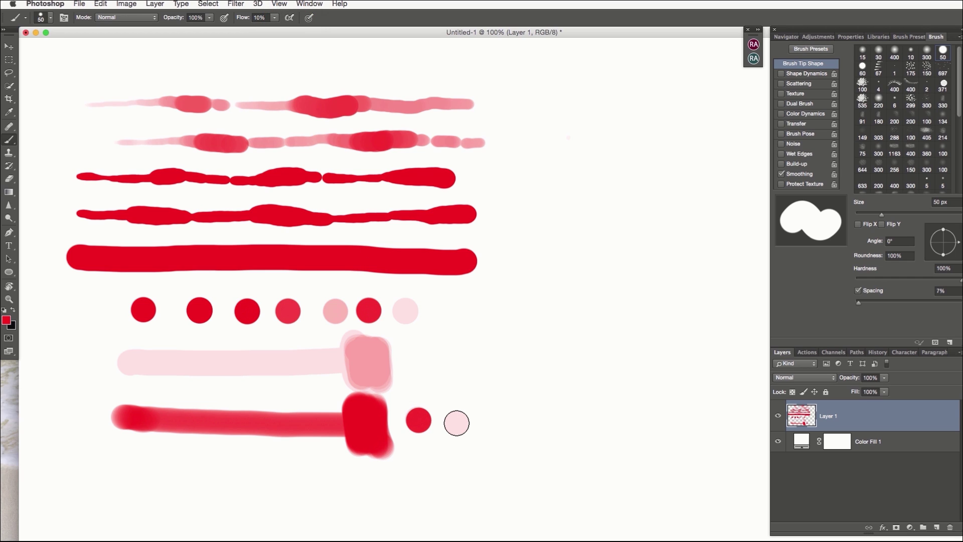
{"action": "left_click_drag", "start_coordinate": [456, 423], "coordinate": [491, 422]}
{"action": "left_click", "coordinate": [290, 19]}
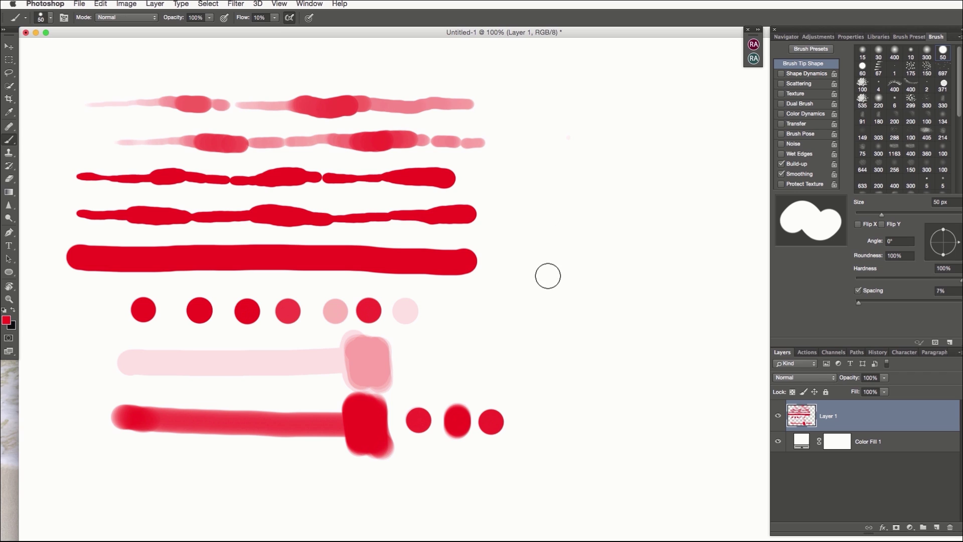
Choose the soft 300 px brush, reduce it to 59 px, and paint one soft dot without build-up and another with it.
{"action": "right_click", "coordinate": [548, 271]}
{"action": "left_click", "coordinate": [706, 245]}
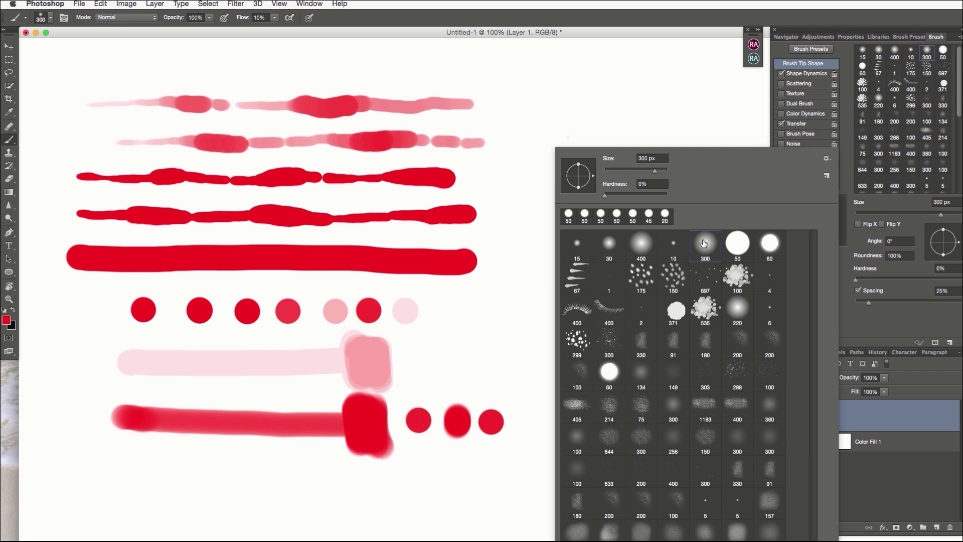
{"action": "left_click_drag", "start_coordinate": [623, 173], "coordinate": [613, 171]}
{"action": "left_click", "coordinate": [527, 422]}
{"action": "left_click_drag", "start_coordinate": [526, 425], "coordinate": [528, 422]}
{"action": "left_click", "coordinate": [289, 18]}
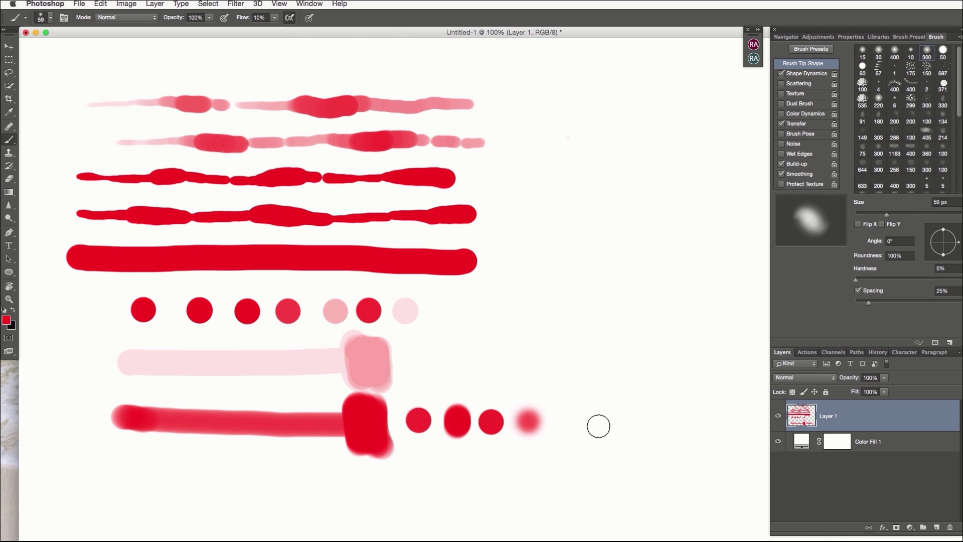
{"action": "left_click_drag", "start_coordinate": [568, 421], "coordinate": [568, 422]}
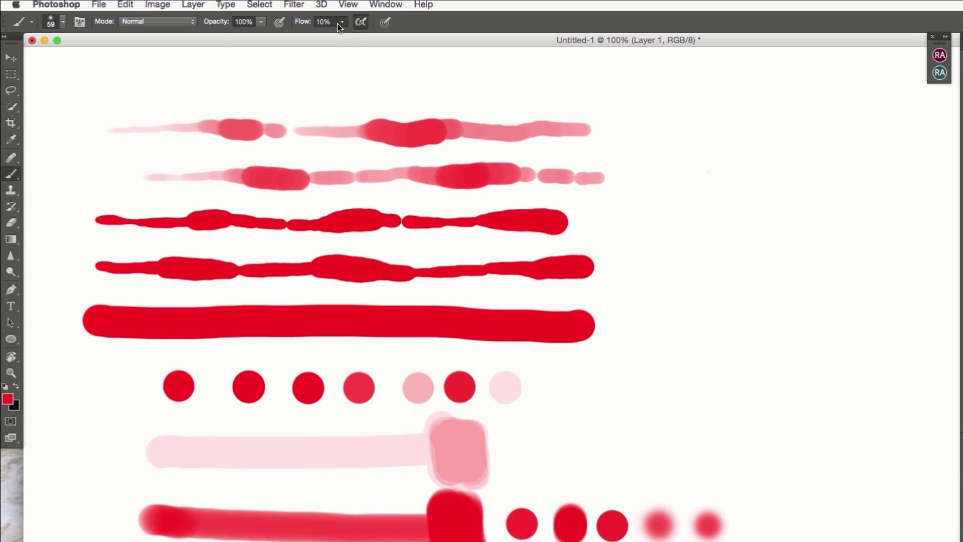
Set the flow to 100% and paint another soft build-up dot at the end of the row.
{"action": "left_click_drag", "start_coordinate": [275, 18], "coordinate": [278, 26]}
{"action": "left_click_drag", "start_coordinate": [348, 33], "coordinate": [404, 33]}
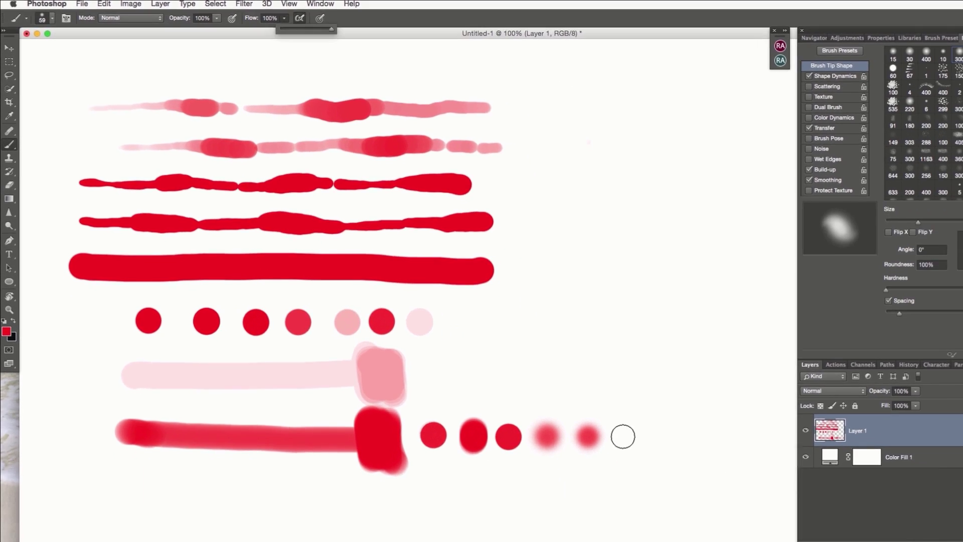
{"action": "left_click_drag", "start_coordinate": [753, 526], "coordinate": [753, 527]}
{"action": "left_click_drag", "start_coordinate": [604, 421], "coordinate": [603, 421]}
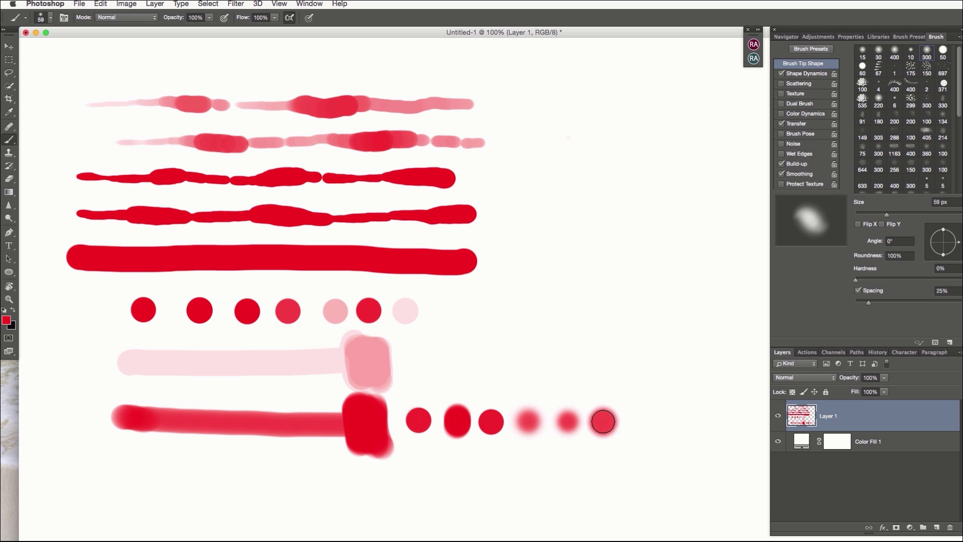
{"action": "left_click_drag", "start_coordinate": [603, 421], "coordinate": [603, 422]}
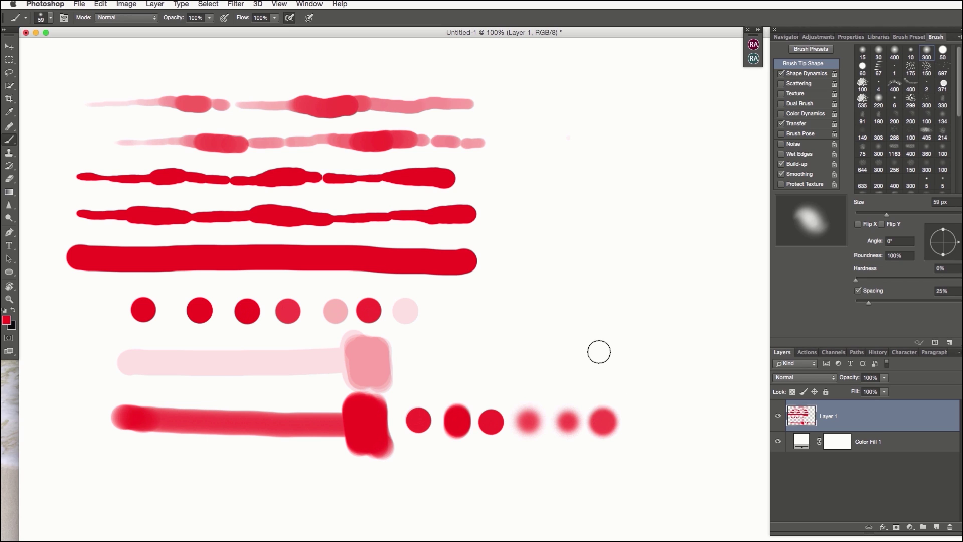
Enlarge the brush in repeated increments and paint a test dab in the blank area above the soft dots.
{"action": "key", "text": "shift+period"}
{"action": "key", "text": "bracketright"}
{"action": "key", "text": "bracketright"}
{"action": "key", "text": "bracketright"}
{"action": "key", "text": "bracketright"}
{"action": "key", "text": "bracketright"}
{"action": "key", "text": "bracketright"}
{"action": "key", "text": "bracketright"}
{"action": "key", "text": "bracketright"}
{"action": "key", "text": "bracketright"}
{"action": "left_click_drag", "start_coordinate": [591, 298], "coordinate": [591, 298]}
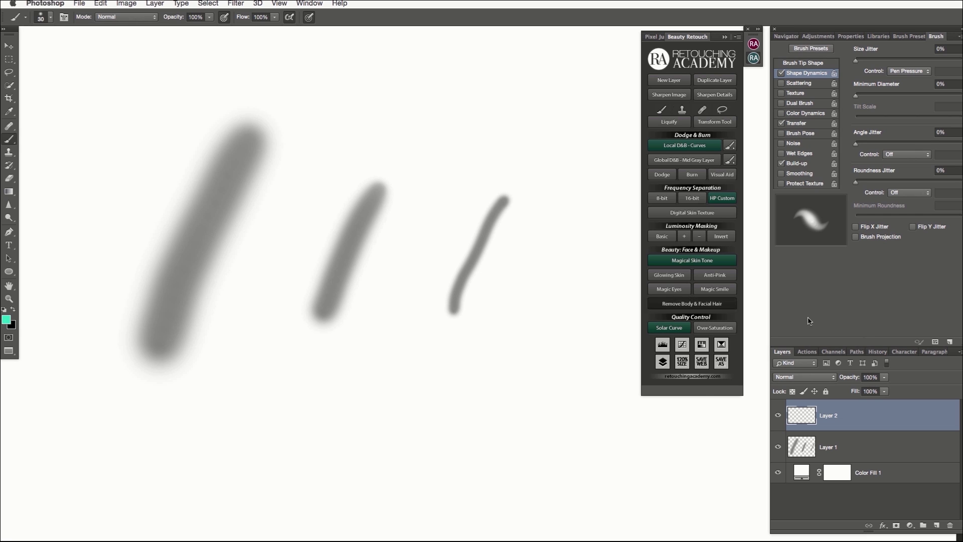
Trace over the large and medium gray strokes in turquoise on Layer 2 with a brush of about 90 px.
{"action": "key", "text": "bracketright"}
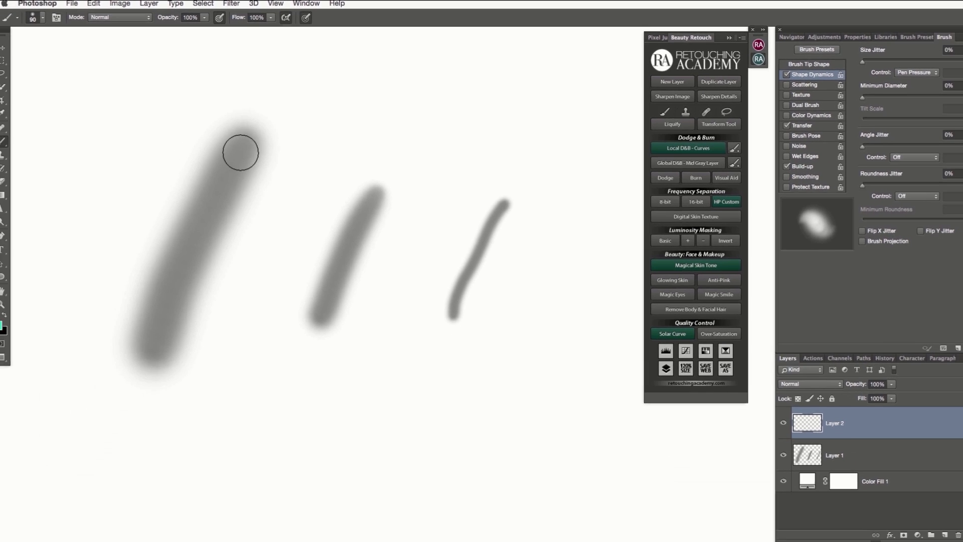
{"action": "key", "text": "bracketright"}
{"action": "key", "text": "bracketleft"}
{"action": "key", "text": "bracketleft"}
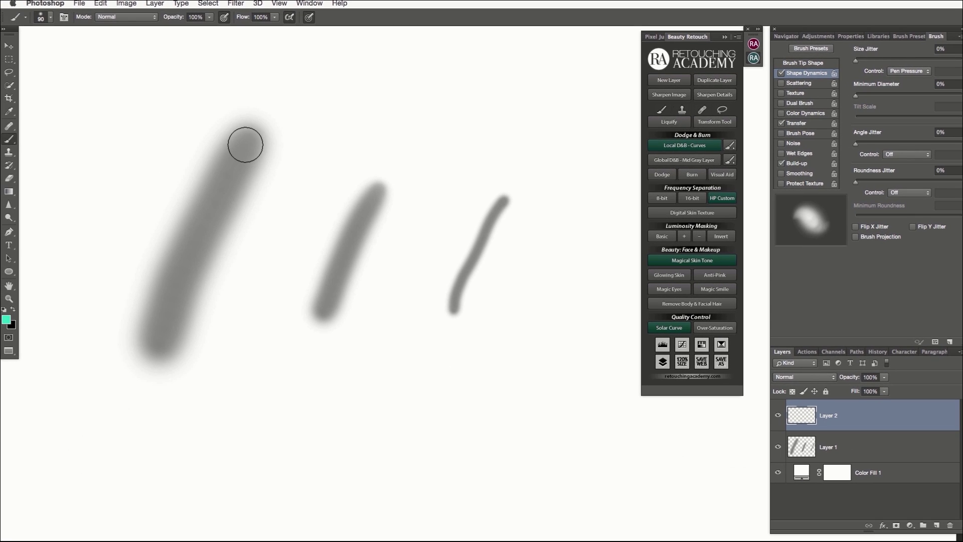
{"action": "mouse_move", "coordinate": [246, 145]}
{"action": "left_mouse_down"}
{"action": "mouse_move", "coordinate": [173, 287]}
{"action": "mouse_move", "coordinate": [157, 353]}
{"action": "left_mouse_up"}
{"action": "left_click_drag", "start_coordinate": [322, 307], "coordinate": [378, 194]}
Reduce the brush to 30 px and trace over the thin gray stroke in turquoise.
{"action": "key", "text": "bracketleft"}
{"action": "key", "text": "bracketleft"}
{"action": "key", "text": "bracketleft"}
{"action": "key", "text": "bracketleft"}
{"action": "key", "text": "bracketleft"}
{"action": "key", "text": "bracketleft"}
{"action": "mouse_move", "coordinate": [503, 201]}
{"action": "left_mouse_down"}
{"action": "mouse_move", "coordinate": [461, 277]}
{"action": "mouse_move", "coordinate": [456, 310]}
{"action": "left_mouse_up"}
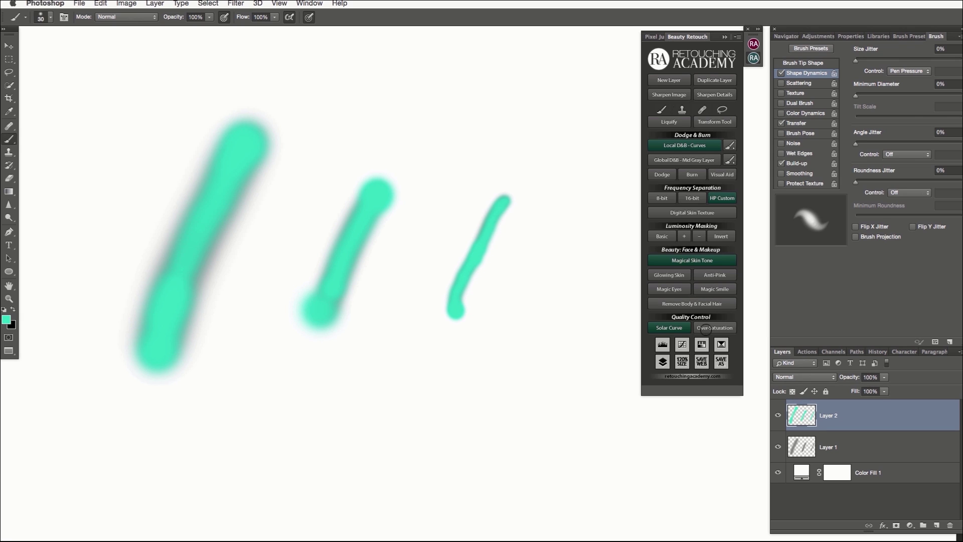
Change the blending mode of Layer 2.
{"action": "left_click", "coordinate": [802, 377]}
{"action": "left_click", "coordinate": [787, 531]}
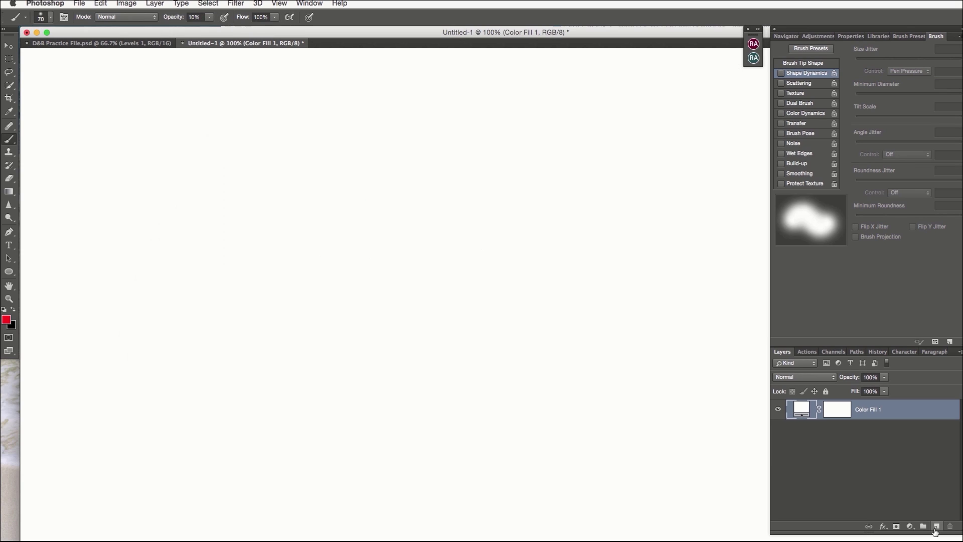
Add a new layer and paint one red stroke at 100% opacity and 100% flow, and one below it at 10% opacity.
{"action": "left_click", "coordinate": [936, 526]}
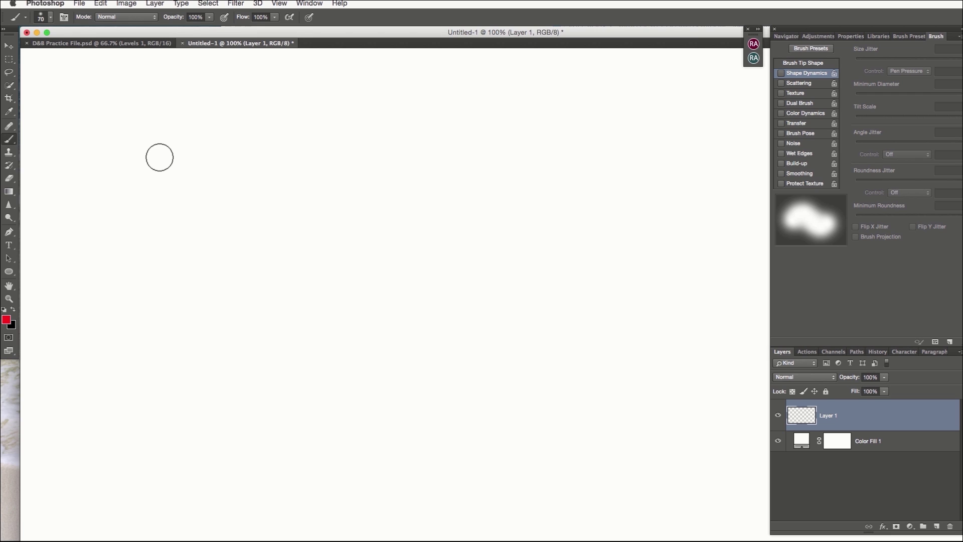
{"action": "mouse_move", "coordinate": [159, 158]}
{"action": "left_mouse_down"}
{"action": "mouse_move", "coordinate": [338, 152]}
{"action": "mouse_move", "coordinate": [327, 164]}
{"action": "left_mouse_up"}
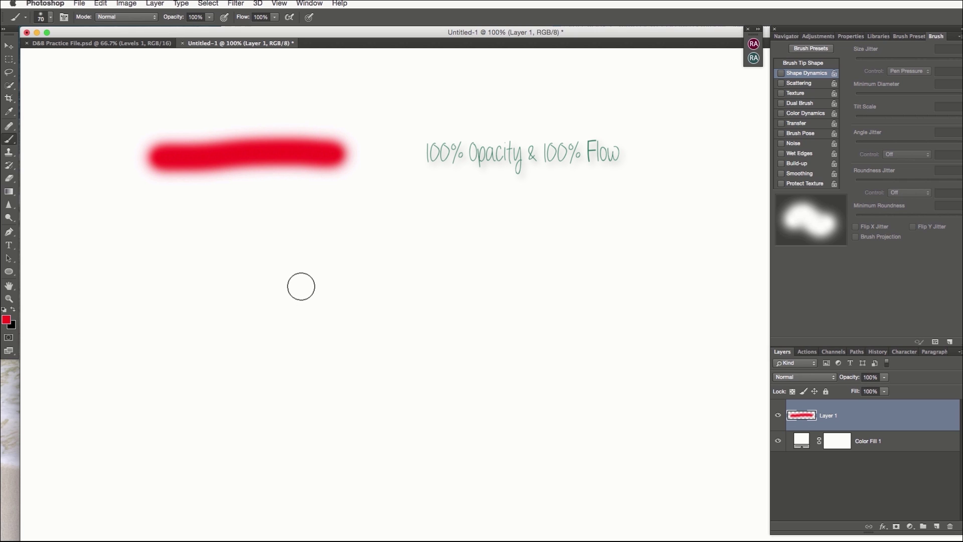
{"action": "key", "text": "1"}
{"action": "left_click", "coordinate": [157, 216]}
{"action": "left_click_drag", "start_coordinate": [156, 216], "coordinate": [346, 210]}
Set opacity to 100% and flow to 10%, and paint two more red strokes, building up color at the second one's end.
{"action": "key", "text": "0"}
{"action": "key", "text": "shift+1"}
{"action": "left_click_drag", "start_coordinate": [156, 274], "coordinate": [359, 274]}
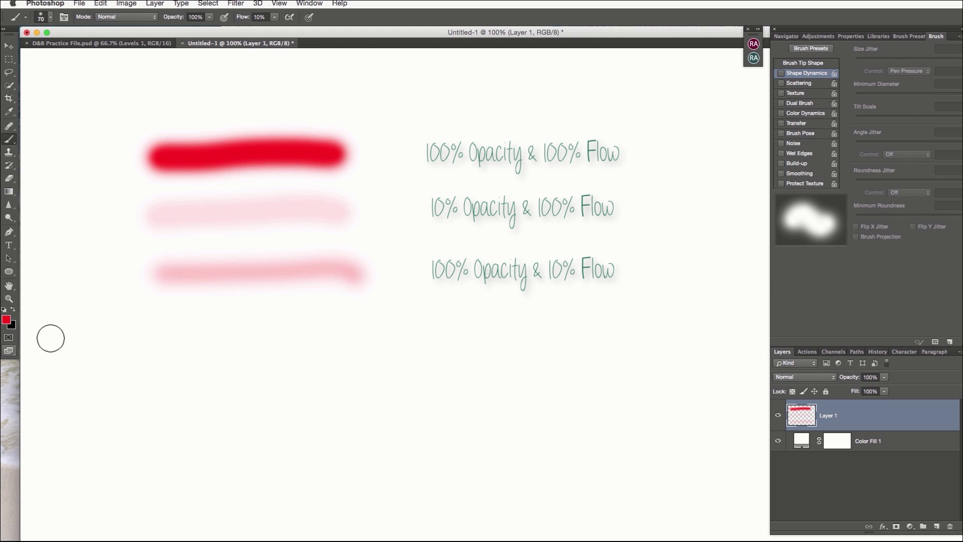
{"action": "mouse_move", "coordinate": [164, 326]}
{"action": "left_mouse_down"}
{"action": "mouse_move", "coordinate": [321, 318]}
{"action": "mouse_move", "coordinate": [322, 331]}
{"action": "left_mouse_up"}
Set opacity to 10% and flow to 100%, and paint another stroke underneath with repeated overlapping dabs at its end.
{"action": "key", "text": "1"}
{"action": "key", "text": "shift+0"}
{"action": "mouse_move", "coordinate": [188, 414]}
{"action": "left_mouse_down"}
{"action": "mouse_move", "coordinate": [166, 407]}
{"action": "mouse_move", "coordinate": [326, 396]}
{"action": "mouse_move", "coordinate": [326, 430]}
{"action": "mouse_move", "coordinate": [326, 415]}
{"action": "mouse_move", "coordinate": [327, 426]}
{"action": "mouse_move", "coordinate": [336, 415]}
{"action": "mouse_move", "coordinate": [324, 401]}
{"action": "mouse_move", "coordinate": [326, 429]}
{"action": "mouse_move", "coordinate": [323, 389]}
{"action": "mouse_move", "coordinate": [331, 432]}
{"action": "mouse_move", "coordinate": [327, 385]}
{"action": "mouse_move", "coordinate": [329, 415]}
{"action": "left_mouse_up"}
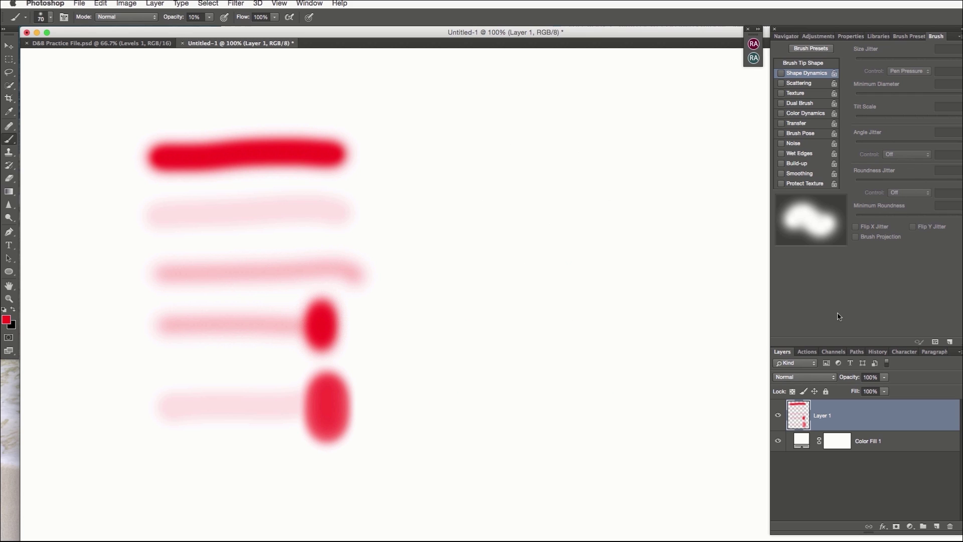
Replace the painted layer with a new empty one and paint a red stroke at 100% opacity and 10% flow.
{"action": "key", "text": "Delete"}
{"action": "key", "text": "alt+shift+super+n"}
{"action": "key", "text": "0"}
{"action": "key", "text": "shift+1"}
{"action": "mouse_move", "coordinate": [133, 163]}
{"action": "left_mouse_down"}
{"action": "mouse_move", "coordinate": [334, 160]}
{"action": "mouse_move", "coordinate": [327, 157]}
{"action": "mouse_move", "coordinate": [331, 179]}
{"action": "mouse_move", "coordinate": [331, 145]}
{"action": "left_mouse_up"}
Paint two further red strokes below the first, one at 50% opacity and one at 30% opacity.
{"action": "key", "text": "5"}
{"action": "mouse_move", "coordinate": [131, 262]}
{"action": "left_mouse_down"}
{"action": "mouse_move", "coordinate": [290, 253]}
{"action": "mouse_move", "coordinate": [300, 270]}
{"action": "mouse_move", "coordinate": [298, 226]}
{"action": "mouse_move", "coordinate": [303, 277]}
{"action": "left_mouse_up"}
{"action": "key", "text": "3"}
{"action": "mouse_move", "coordinate": [150, 374]}
{"action": "left_mouse_down"}
{"action": "mouse_move", "coordinate": [297, 377]}
{"action": "mouse_move", "coordinate": [291, 351]}
{"action": "mouse_move", "coordinate": [297, 387]}
{"action": "mouse_move", "coordinate": [293, 341]}
{"action": "mouse_move", "coordinate": [302, 393]}
{"action": "mouse_move", "coordinate": [292, 321]}
{"action": "mouse_move", "coordinate": [300, 398]}
{"action": "mouse_move", "coordinate": [294, 351]}
{"action": "mouse_move", "coordinate": [298, 391]}
{"action": "left_mouse_up"}
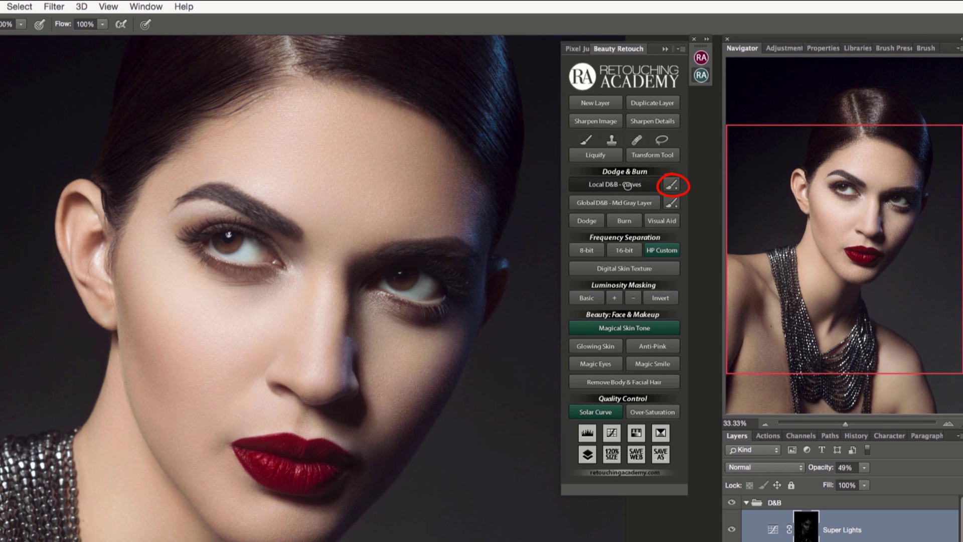
Load the Local D&B brush on the portrait, followed by the Global D&B brush.
{"action": "left_click", "coordinate": [628, 185]}
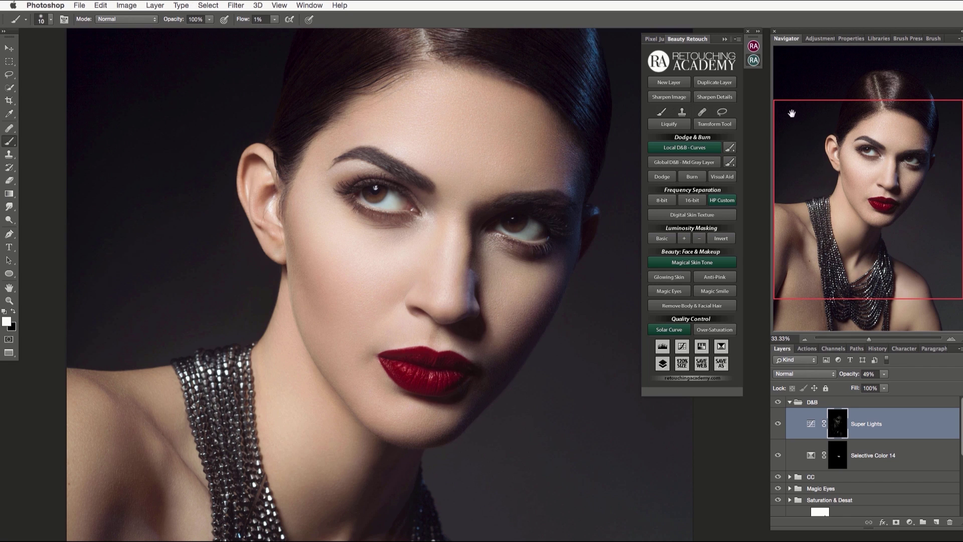
{"action": "left_click", "coordinate": [729, 161]}
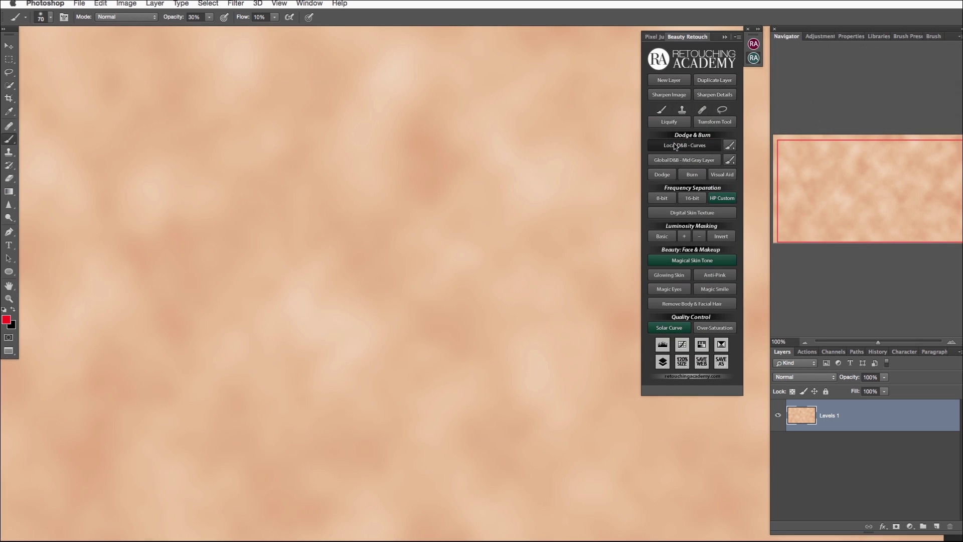
Create the Local D&B - Curves layer setup over the skin texture and load the local dodge-and-burn brush.
{"action": "left_click", "coordinate": [676, 146]}
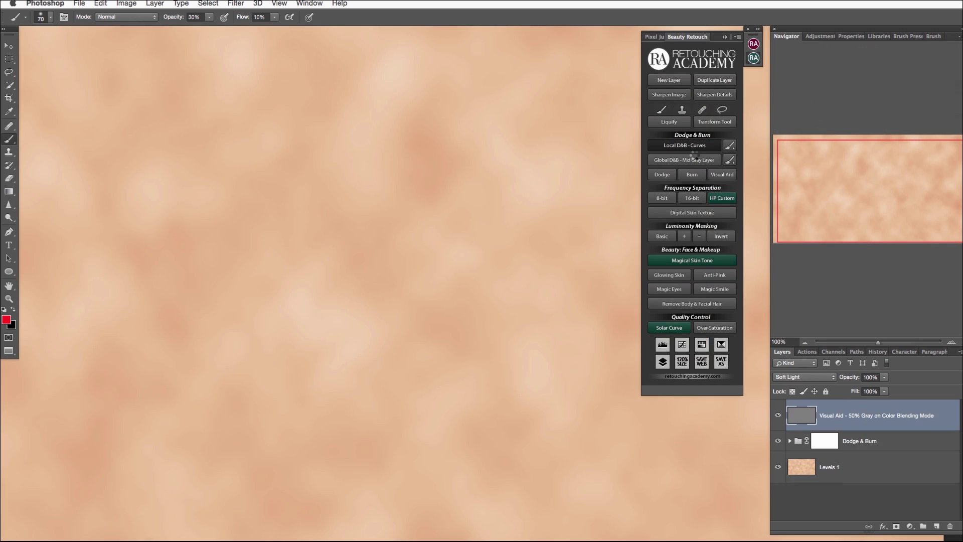
{"action": "left_click", "coordinate": [724, 149]}
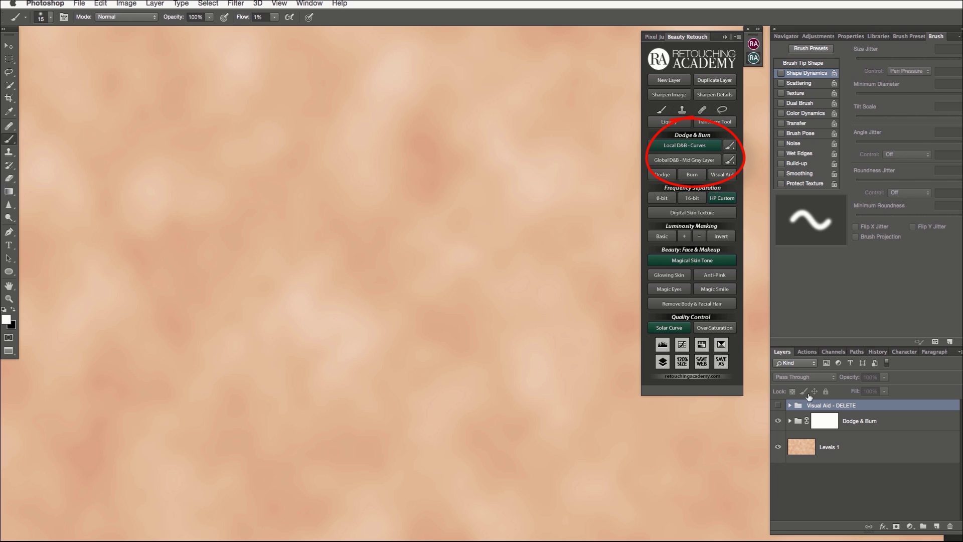
Brighten the dark blotch near the top center on the Dodge - Brighten mask with the brush enlarged to 90 px.
{"action": "left_click", "coordinate": [791, 421]}
{"action": "left_click", "coordinate": [844, 446]}
{"action": "key", "text": "bracketright"}
{"action": "key", "text": "bracketright"}
{"action": "key", "text": "bracketright"}
{"action": "key", "text": "bracketright"}
{"action": "key", "text": "bracketright"}
{"action": "key", "text": "bracketright"}
{"action": "key", "text": "bracketright"}
{"action": "key", "text": "bracketright"}
{"action": "mouse_move", "coordinate": [431, 142]}
{"action": "left_mouse_down"}
{"action": "mouse_move", "coordinate": [441, 92]}
{"action": "mouse_move", "coordinate": [416, 135]}
{"action": "mouse_move", "coordinate": [432, 169]}
{"action": "mouse_move", "coordinate": [454, 168]}
{"action": "mouse_move", "coordinate": [366, 268]}
{"action": "mouse_move", "coordinate": [401, 276]}
{"action": "mouse_move", "coordinate": [460, 342]}
{"action": "mouse_move", "coordinate": [439, 323]}
{"action": "mouse_move", "coordinate": [475, 300]}
{"action": "mouse_move", "coordinate": [445, 156]}
{"action": "mouse_move", "coordinate": [435, 184]}
{"action": "left_mouse_up"}
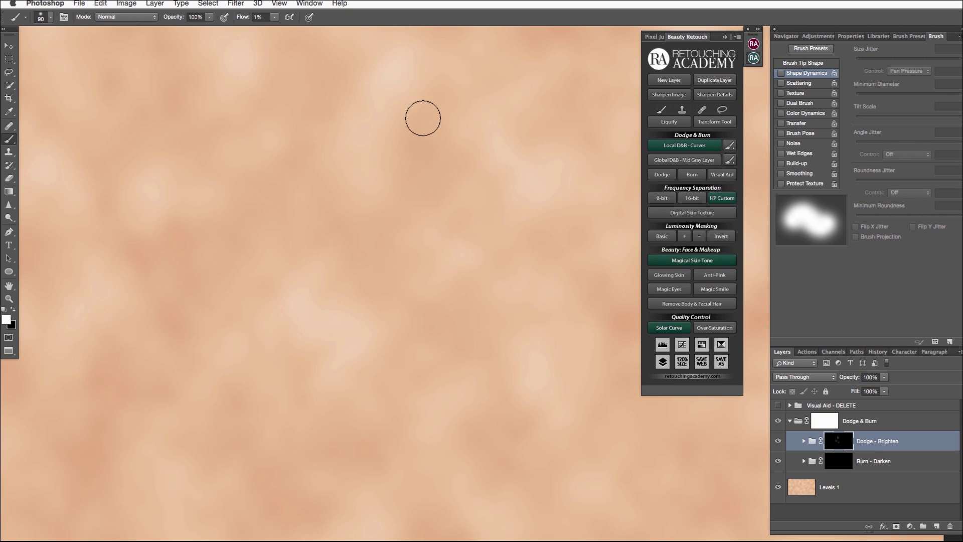
Reduce the brush to 50 px and darken the bright patches on the Burn - Darken mask.
{"action": "key", "text": "["}
{"action": "key", "text": "["}
{"action": "key", "text": "["}
{"action": "key", "text": "["}
{"action": "key", "text": "alt+["}
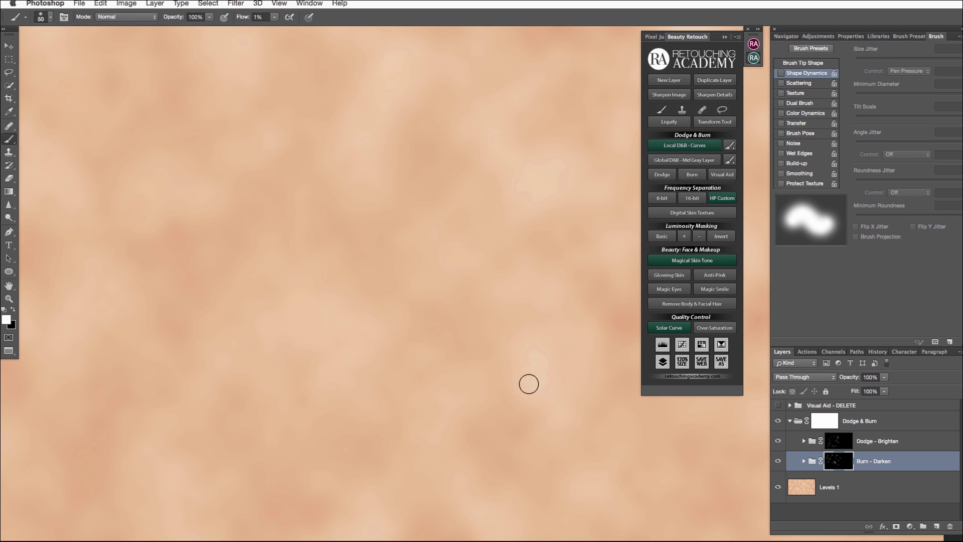
Brighten the remaining dark patches on the Dodge - Brighten mask with the brush at 70 px, reducing it to 60 px.
{"action": "key", "text": "alt+]"}
{"action": "key", "text": "]"}
{"action": "key", "text": "]"}
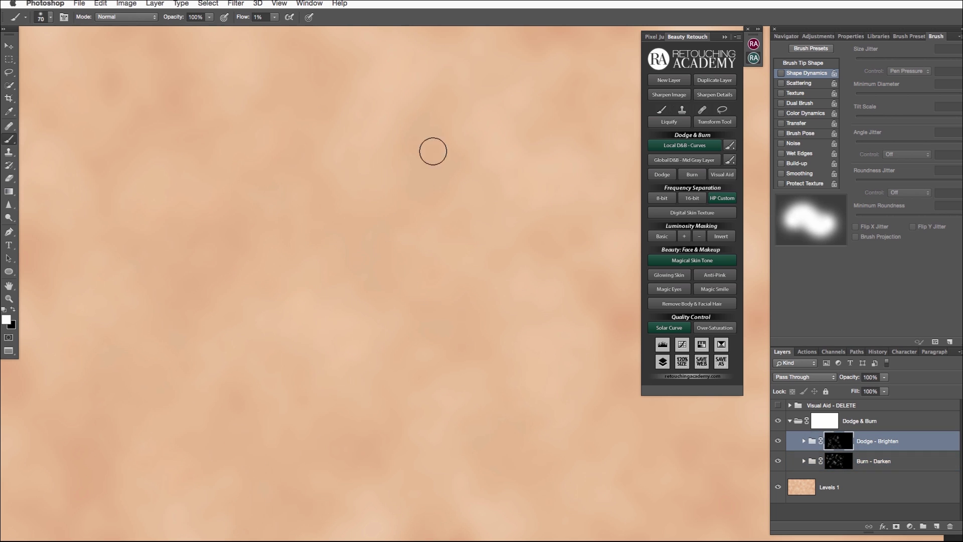
{"action": "key", "text": "bracketleft"}
Inspect the painted Dodge - Brighten and Burn - Darken masks on their own.
{"action": "left_click", "coordinate": [838, 446], "text": "alt"}
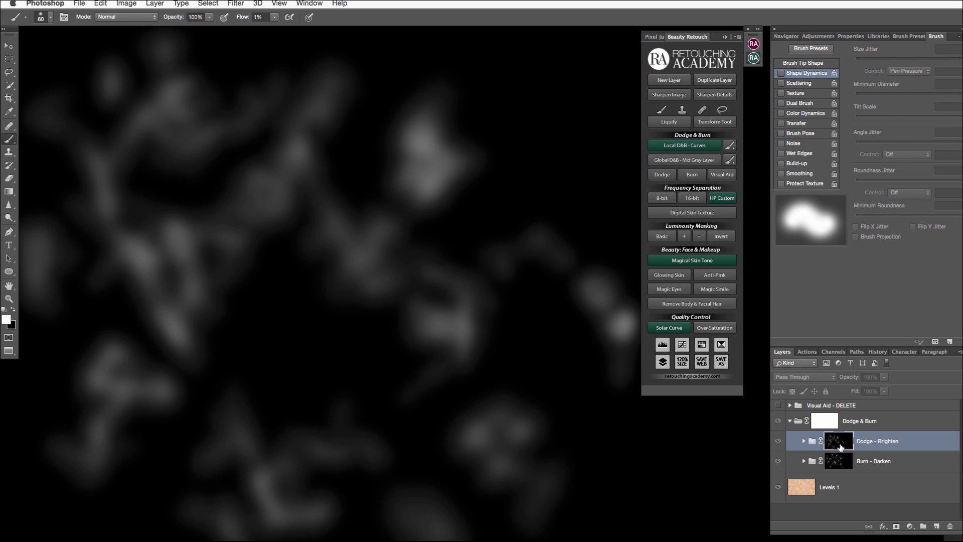
{"action": "left_click", "coordinate": [840, 445], "text": "alt"}
{"action": "left_click", "coordinate": [843, 459], "text": "alt"}
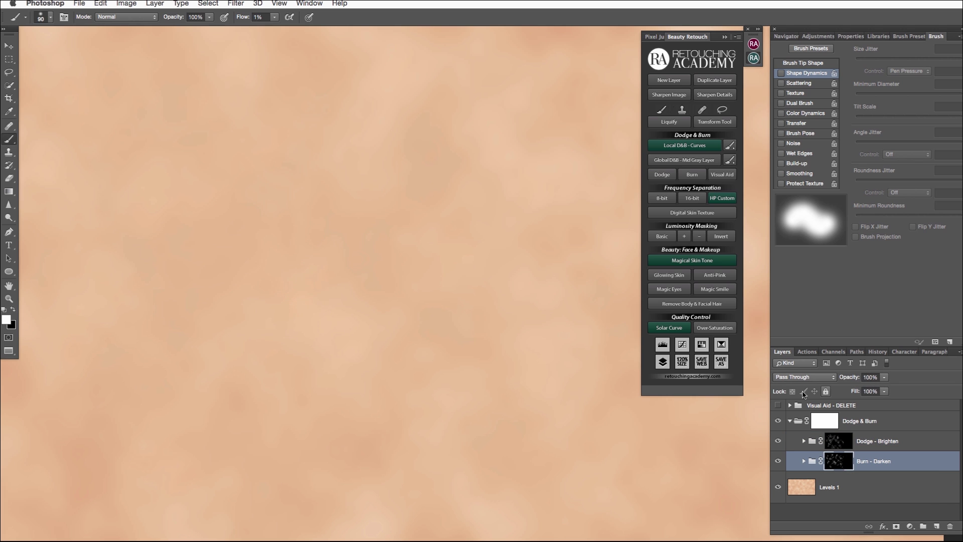
Show the Visual Aid group and bend its contrast curve, placing an upper point and a middle point at input 129, output 47.
{"action": "left_click", "coordinate": [779, 406]}
{"action": "left_click", "coordinate": [791, 405]}
{"action": "left_click", "coordinate": [816, 420]}
{"action": "left_click_drag", "start_coordinate": [864, 172], "coordinate": [874, 192]}
{"action": "left_click_drag", "start_coordinate": [913, 144], "coordinate": [920, 147]}
{"action": "left_click_drag", "start_coordinate": [873, 191], "coordinate": [875, 192]}
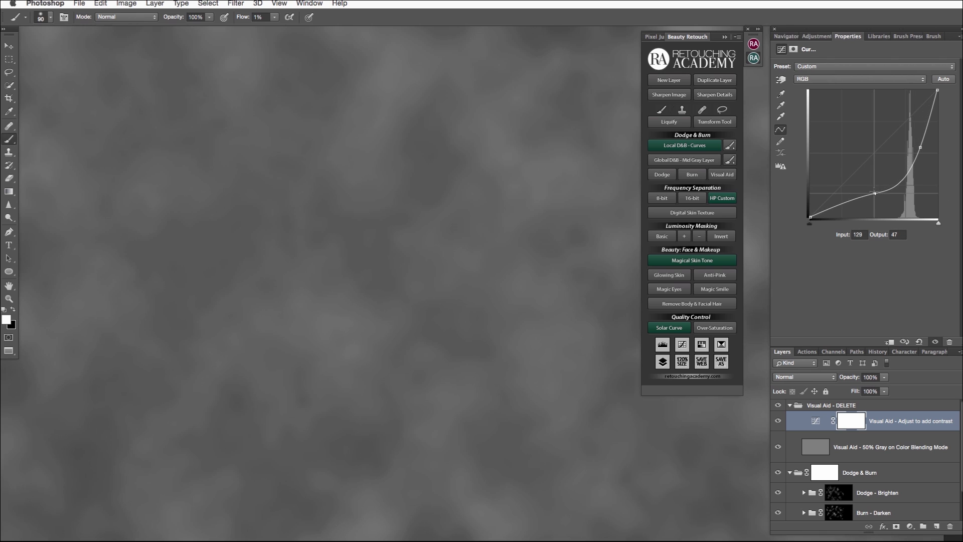
Collapse the Visual Aid group and keep dodging dark patches on the Dodge - Brighten mask with a smaller brush.
{"action": "left_click", "coordinate": [841, 497]}
{"action": "left_click", "coordinate": [790, 405]}
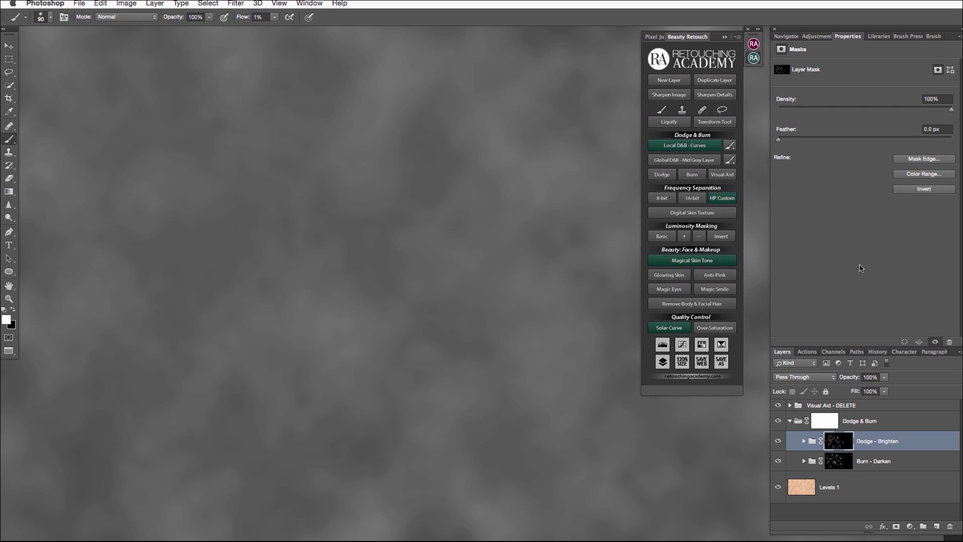
{"action": "key", "text": "bracketleft"}
{"action": "key", "text": "bracketleft"}
Darken the bright patches on the Burn - Darken mask, starting with a 50 px brush and enlarging it to 80 px.
{"action": "key", "text": "alt+bracketleft"}
{"action": "key", "text": "bracketleft"}
{"action": "key", "text": "bracketleft"}
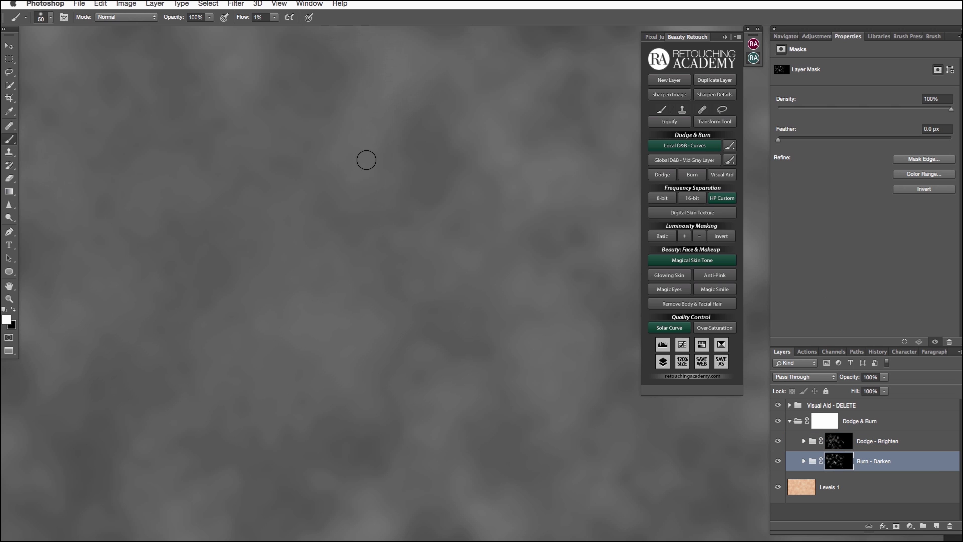
{"action": "key", "text": "super+0"}
{"action": "key", "text": "bracketright"}
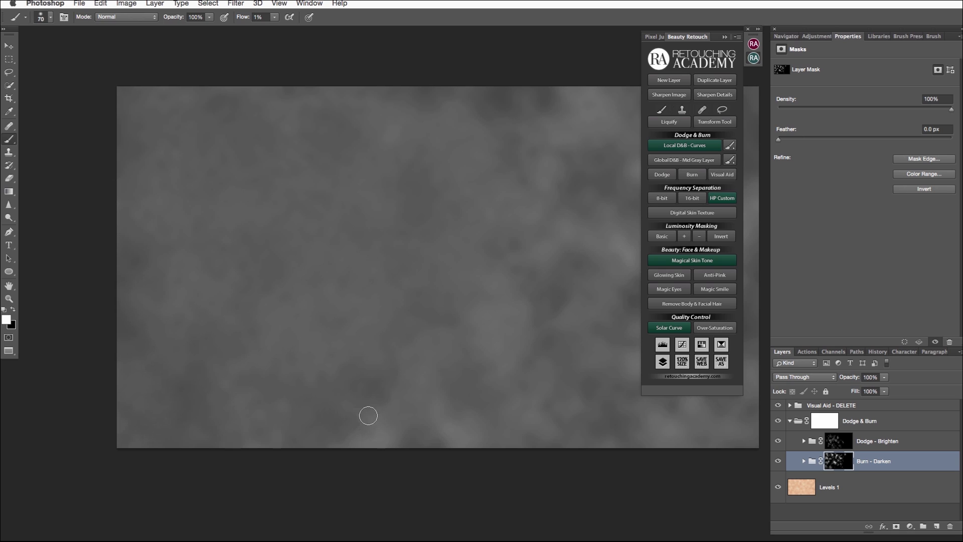
{"action": "key", "text": "bracketright"}
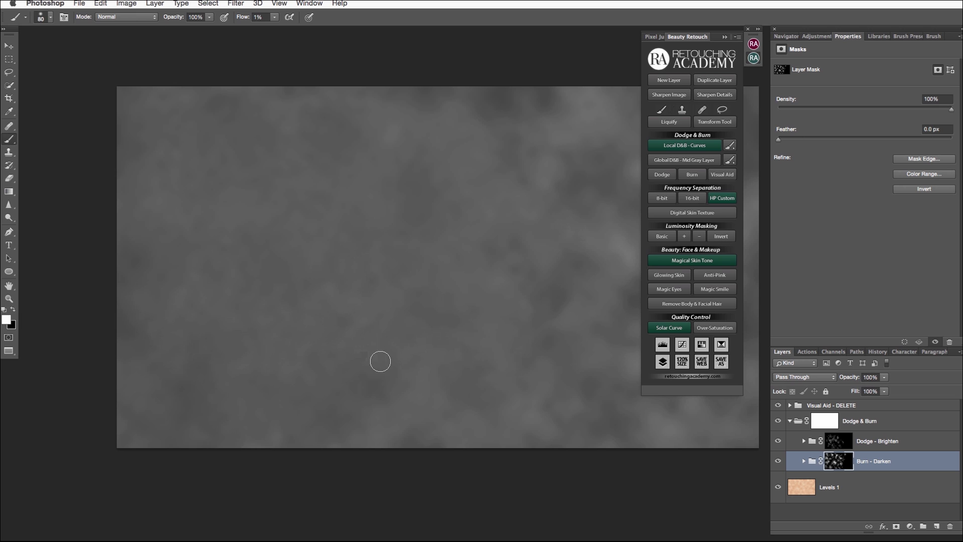
Brighten the dark patches in the right part of the texture on the Dodge - Brighten mask with a 60 to 70 px brush.
{"action": "key", "text": "bracketleft"}
{"action": "key", "text": "bracketleft"}
{"action": "scroll", "coordinate": [580, 314], "scroll_direction": "right", "scroll_amount": 5}
{"action": "key", "text": "alt+bracketright"}
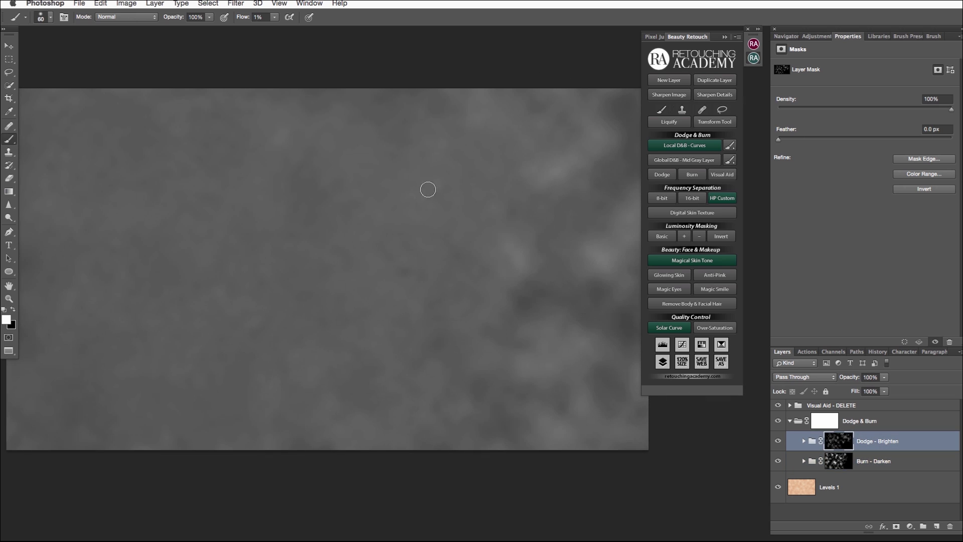
{"action": "key", "text": "bracketright"}
{"action": "key", "text": "bracketright"}
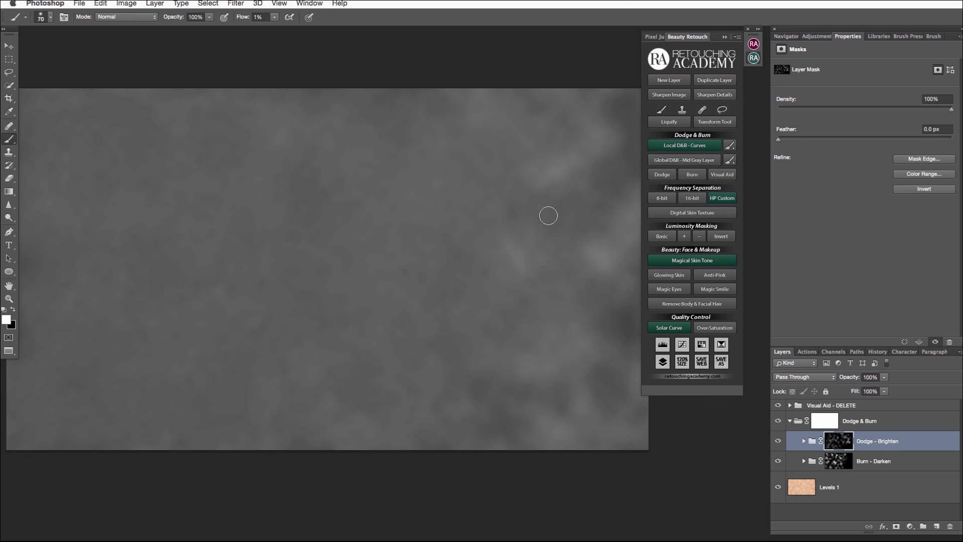
{"action": "scroll", "coordinate": [585, 348], "scroll_direction": "right", "scroll_amount": 3}
{"action": "key", "text": "bracketleft"}
{"action": "key", "text": "bracketleft"}
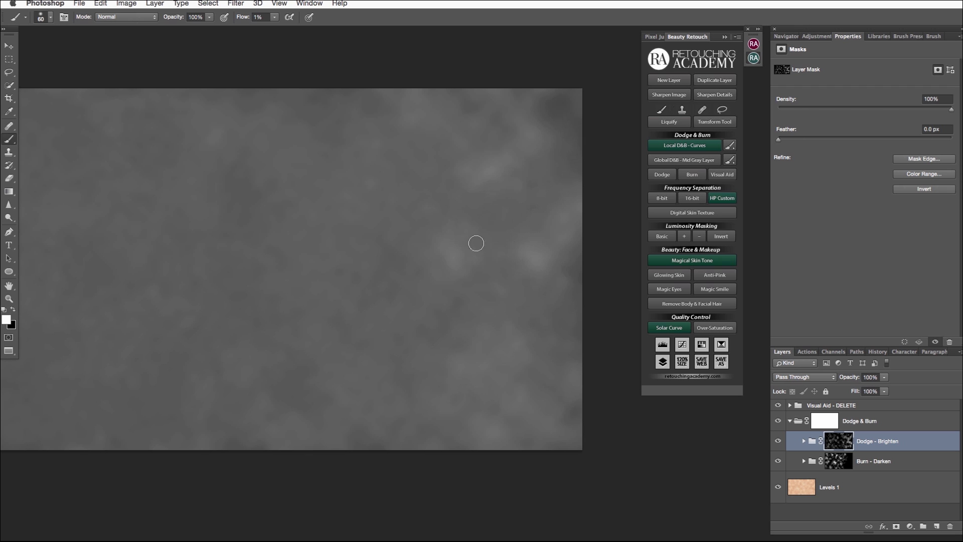
Toggle the Dodge - Brighten group's visibility repeatedly to compare the texture before and after brightening.
{"action": "left_click", "coordinate": [778, 441]}
{"action": "left_click", "coordinate": [779, 441]}
{"action": "left_click", "coordinate": [778, 441]}
{"action": "left_click", "coordinate": [778, 441]}
{"action": "left_click", "coordinate": [778, 441]}
{"action": "left_click", "coordinate": [778, 441]}
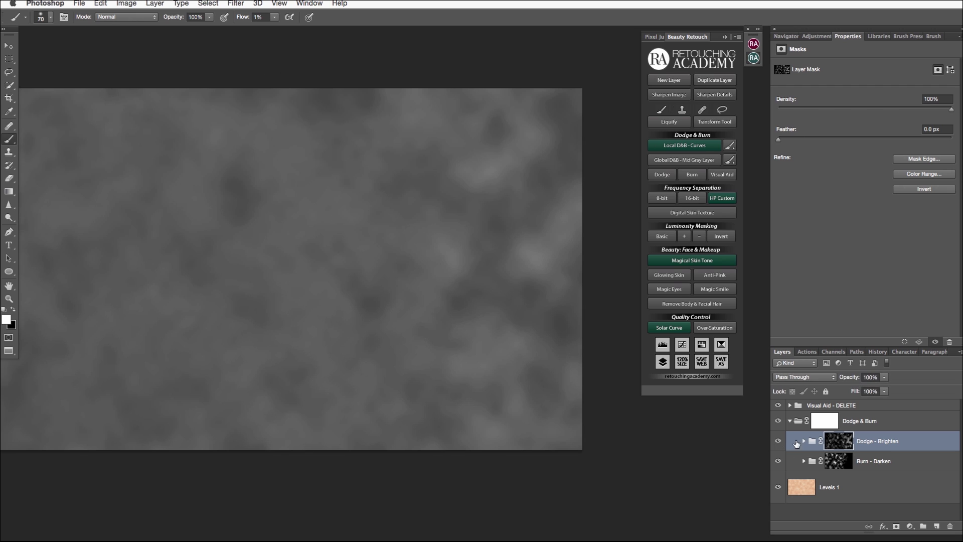
Toggle the Burn - Darken group's visibility repeatedly to compare the texture before and after darkening.
{"action": "left_click", "coordinate": [778, 461]}
{"action": "left_click", "coordinate": [778, 461]}
{"action": "left_click", "coordinate": [785, 457]}
{"action": "left_click", "coordinate": [785, 456]}
{"action": "left_click", "coordinate": [786, 456]}
{"action": "left_click", "coordinate": [785, 456]}
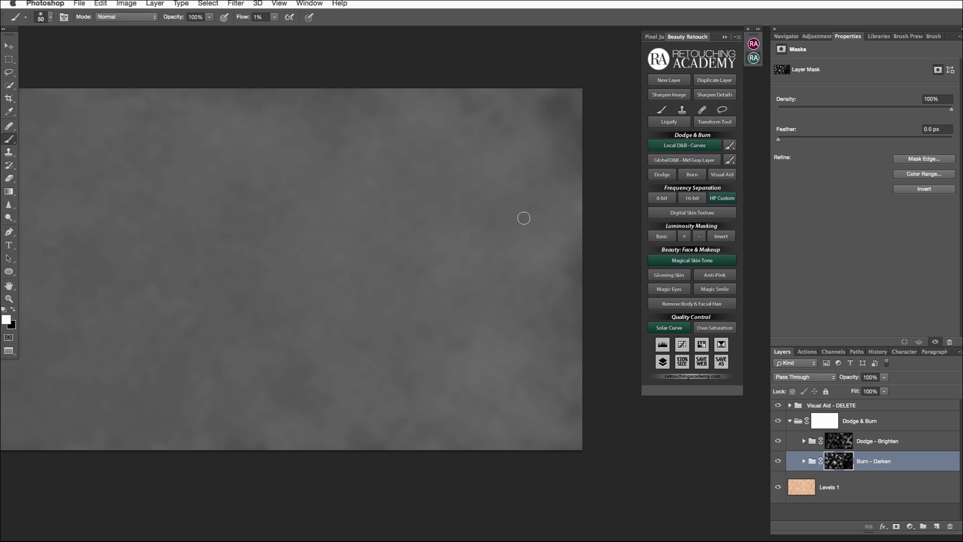
Create a second Local D&B - Curves set, keeping only the original Visual Aid group above both Dodge & Burn groups.
{"action": "left_click", "coordinate": [791, 421]}
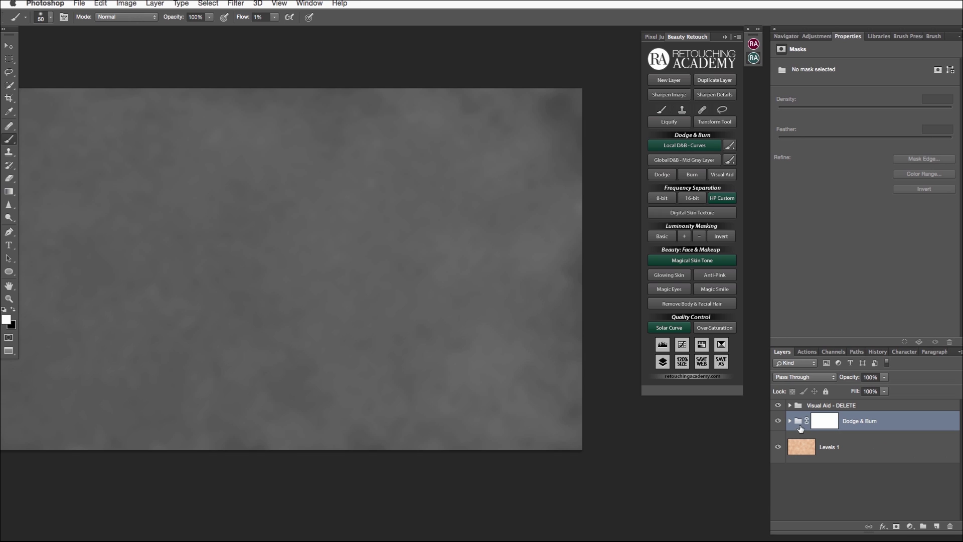
{"action": "left_click", "coordinate": [682, 148]}
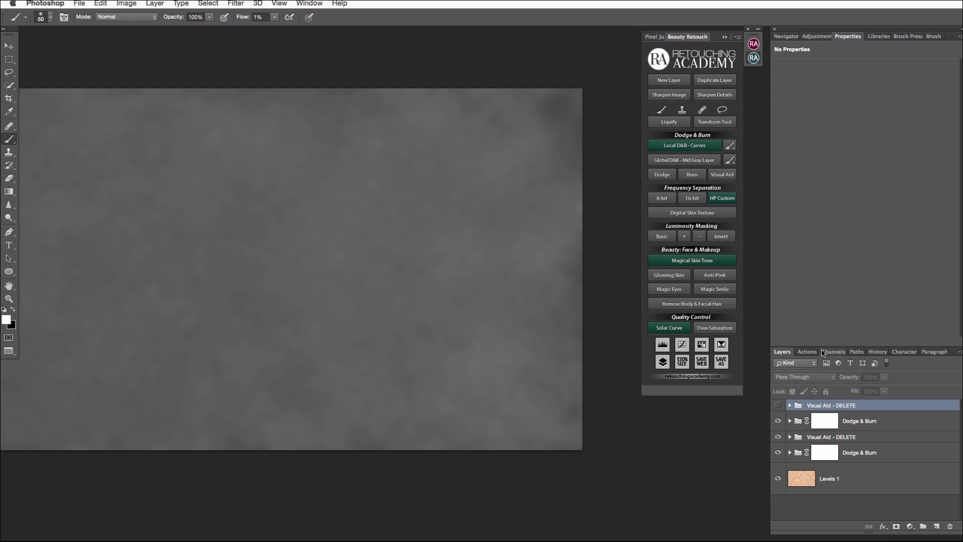
{"action": "left_click", "coordinate": [910, 417]}
{"action": "mouse_move", "coordinate": [797, 425]}
{"action": "left_mouse_down"}
{"action": "mouse_move", "coordinate": [792, 400]}
{"action": "mouse_move", "coordinate": [795, 408]}
{"action": "left_mouse_up"}
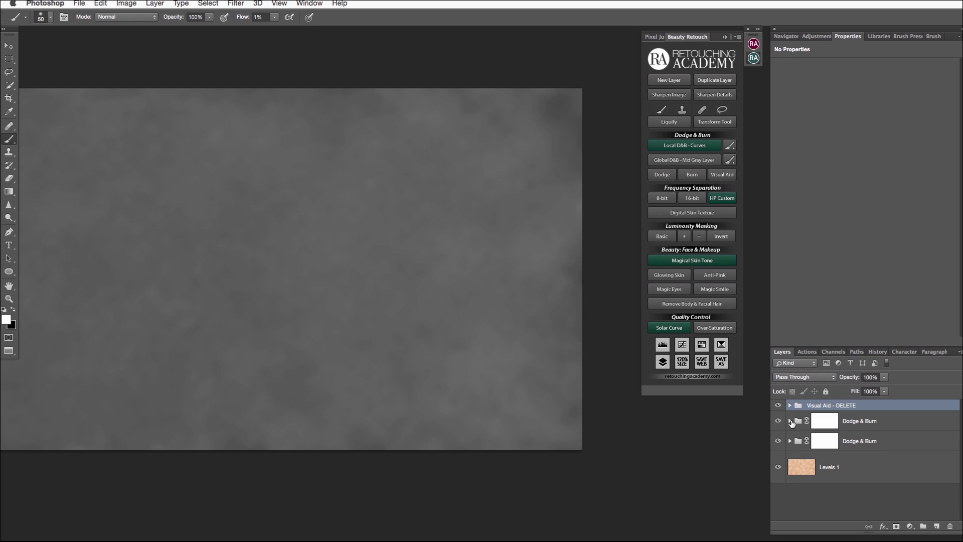
Brighten the dark areas along the texture's upper-right edge on the new set's Dodge - Brighten mask with the 50 px brush.
{"action": "left_click", "coordinate": [791, 422]}
{"action": "left_click", "coordinate": [852, 446]}
{"action": "mouse_move", "coordinate": [563, 109]}
{"action": "left_mouse_down"}
{"action": "mouse_move", "coordinate": [560, 154]}
{"action": "mouse_move", "coordinate": [390, 136]}
{"action": "left_mouse_up"}
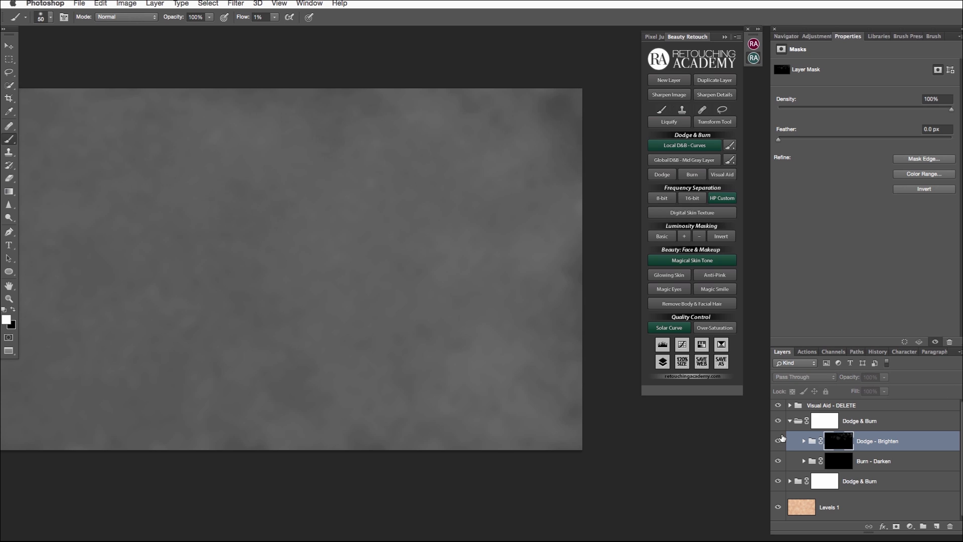
Swap the brush colors back and forth, set opacity to 40%, and even out remaining patches on the new Dodge & Burn masks.
{"action": "key", "text": "x"}
{"action": "key", "text": "x"}
{"action": "key", "text": "x"}
{"action": "key", "text": "x"}
{"action": "key", "text": "4"}
{"action": "key", "text": "bracketright"}
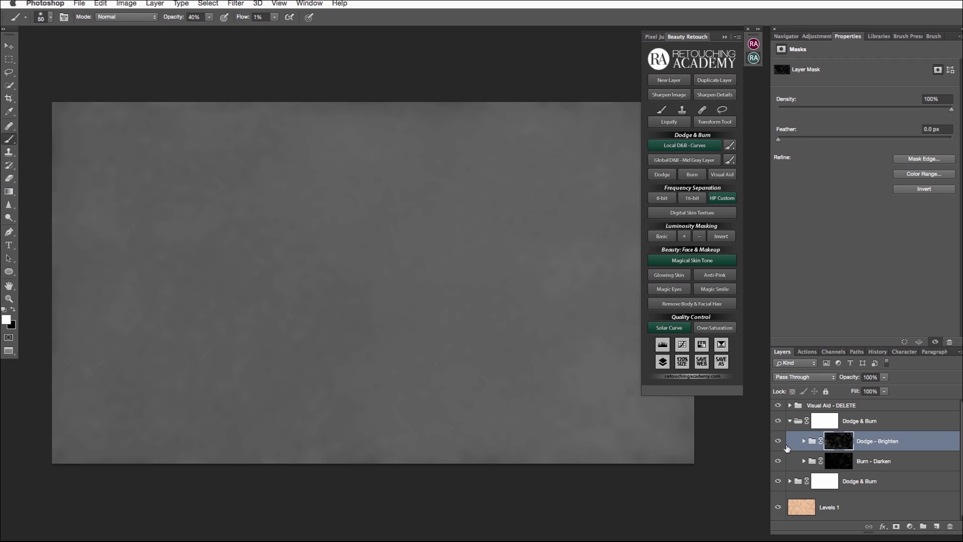
Toggle the upper Dodge & Burn group's visibility to compare the texture with and without the second pass.
{"action": "left_click", "coordinate": [778, 421]}
{"action": "left_click", "coordinate": [778, 421]}
{"action": "left_click", "coordinate": [778, 421]}
{"action": "left_click", "coordinate": [778, 421]}
Darken the remaining bright patches on the upper Dodge & Burn group's Burn - Darken mask, enlarging the brush to 90 px.
{"action": "key", "text": "alt+bracketleft"}
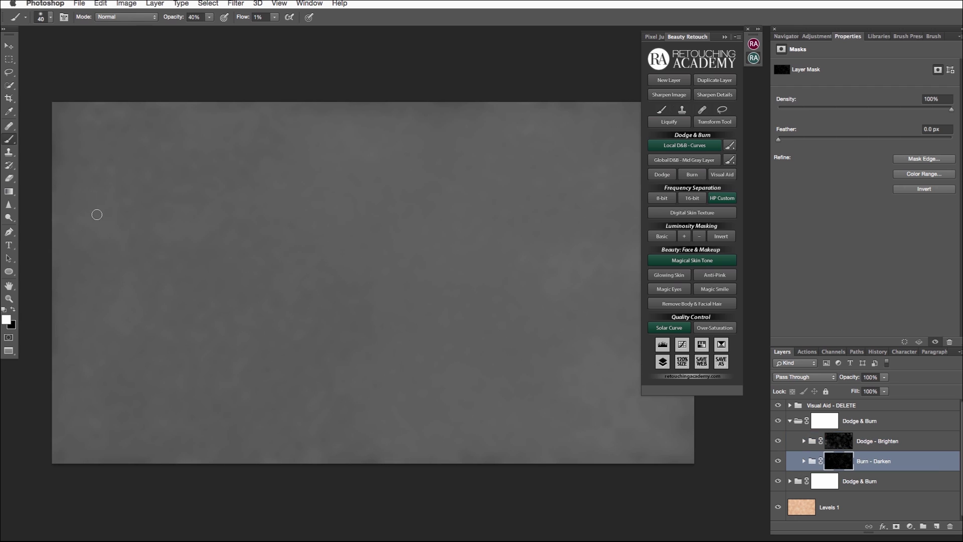
{"action": "scroll", "coordinate": [408, 370], "scroll_direction": "down", "scroll_amount": 2}
{"action": "key", "text": "bracketright"}
{"action": "key", "text": "bracketright"}
{"action": "key", "text": "bracketright"}
{"action": "key", "text": "bracketright"}
{"action": "key", "text": "bracketright"}
{"action": "key", "text": "bracketleft"}
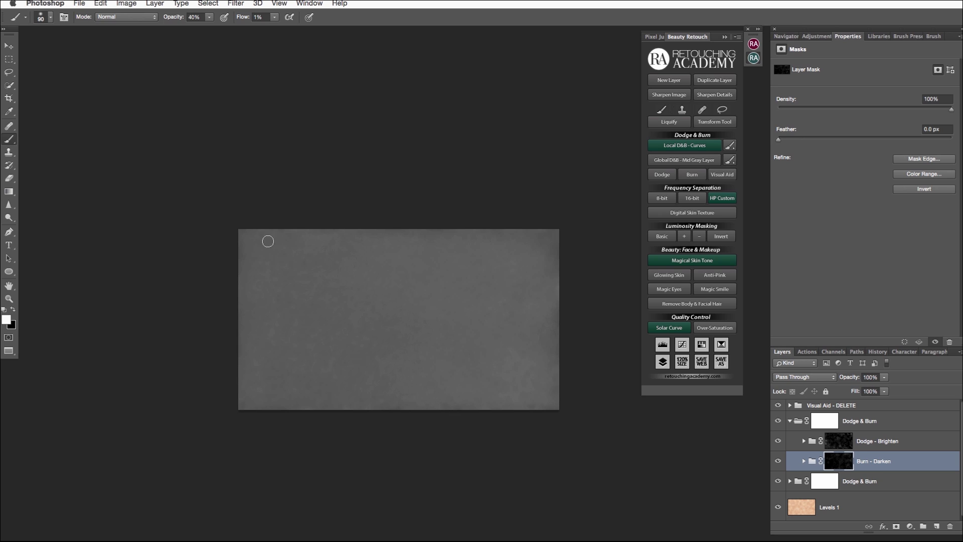
Brighten the dark areas along the texture's edges on the Dodge - Brighten mask with a 150 px brush, finishing with the brush at 100 px.
{"action": "key", "text": "bracketright"}
{"action": "key", "text": "bracketright"}
{"action": "key", "text": "alt+bracketright"}
{"action": "key", "text": "bracketleft"}
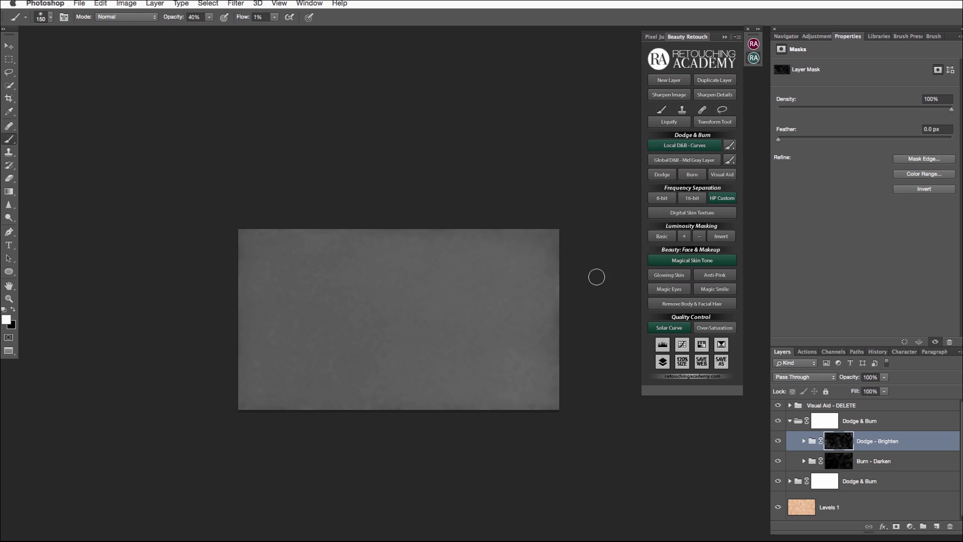
Inspect the painted Dodge - Brighten and Burn - Darken masks on their own, returning to the normal image view.
{"action": "left_click", "coordinate": [835, 448], "text": "alt"}
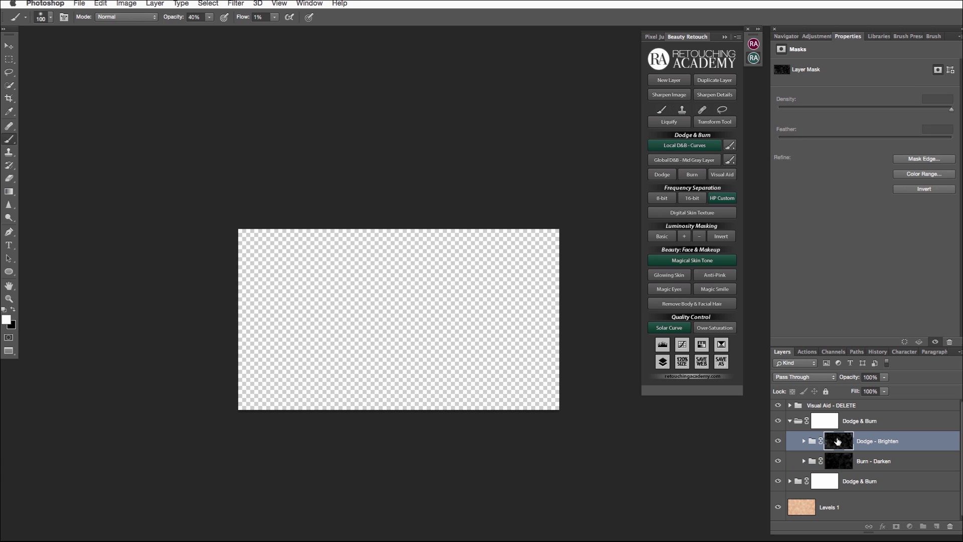
{"action": "left_click", "coordinate": [838, 441], "text": "alt"}
{"action": "left_click", "coordinate": [841, 462], "text": "alt"}
{"action": "left_click", "coordinate": [840, 460], "text": "alt"}
Collapse the upper Dodge & Burn group, combine both Dodge & Burn groups into one new group, and name it D&B.
{"action": "left_click", "coordinate": [791, 421]}
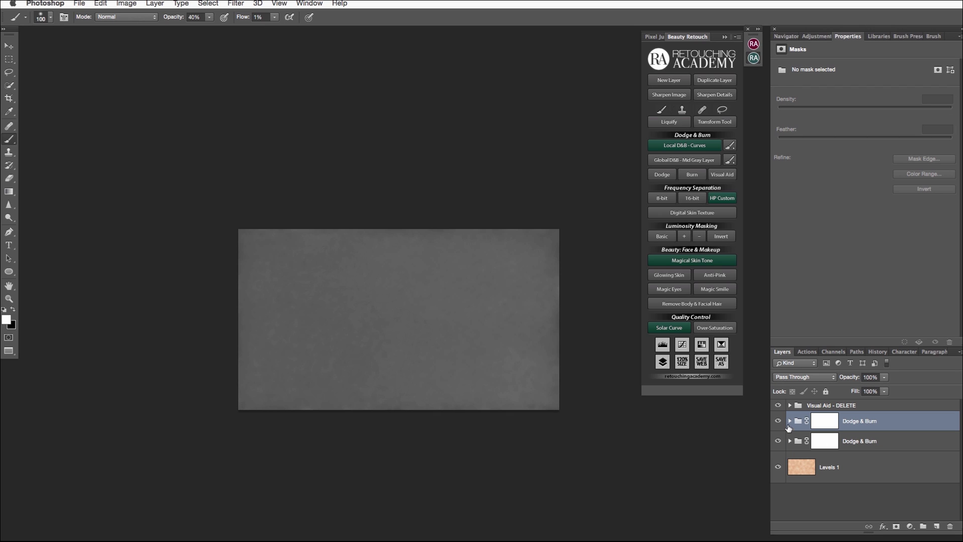
{"action": "left_click", "coordinate": [872, 443], "text": "shift"}
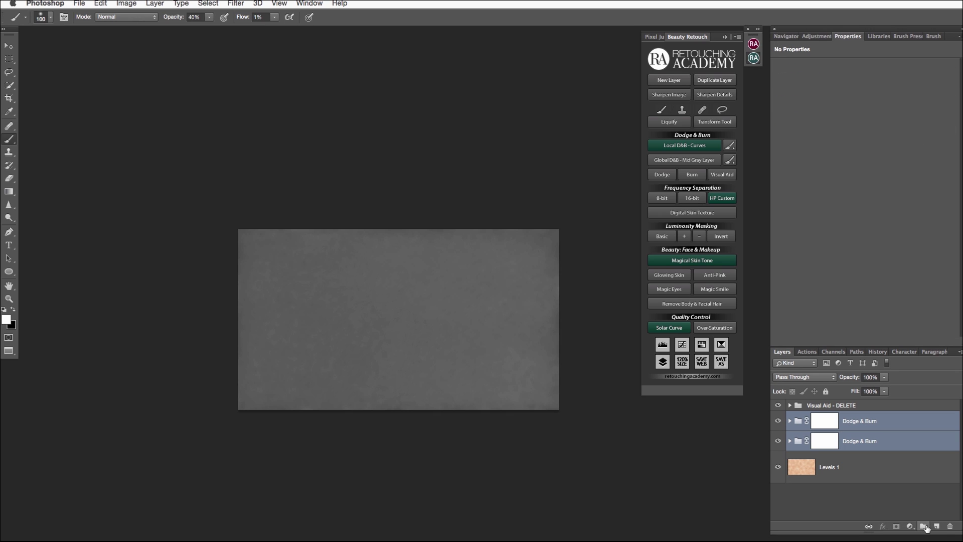
{"action": "key", "text": "ctrl+g"}
{"action": "double_click", "coordinate": [817, 419]}
{"action": "type", "text": "D&B"}
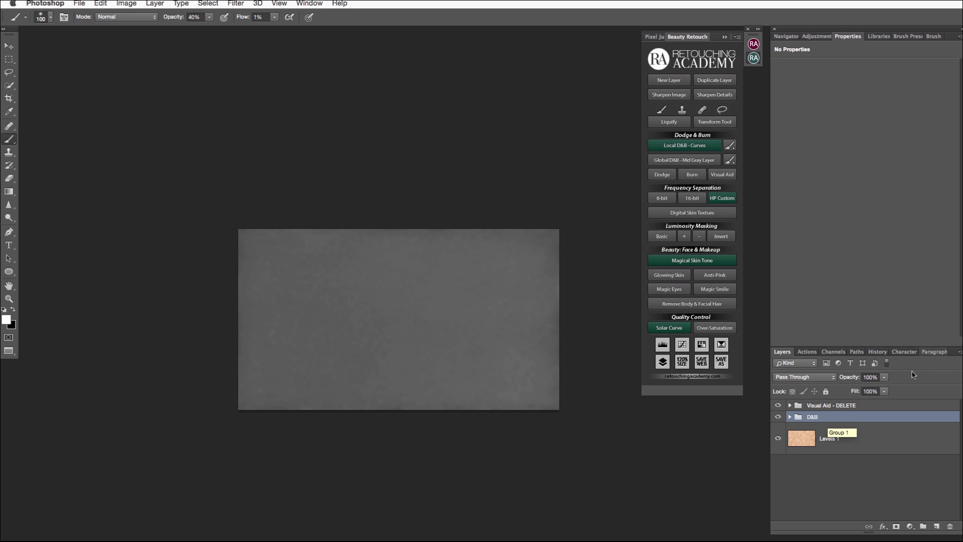
Hide the Visual Aid group and toggle the D&B group's visibility to compare the skin texture before and after retouching.
{"action": "left_click", "coordinate": [779, 405]}
{"action": "key", "text": "ctrl+plus"}
{"action": "left_click", "coordinate": [778, 417]}
{"action": "left_click", "coordinate": [778, 418]}
{"action": "left_click", "coordinate": [777, 418]}
{"action": "left_click", "coordinate": [777, 419]}
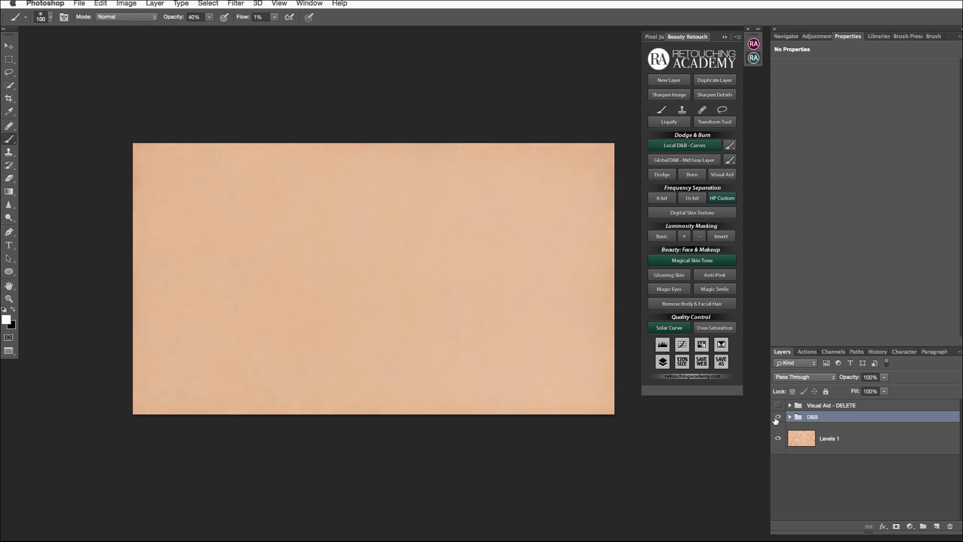